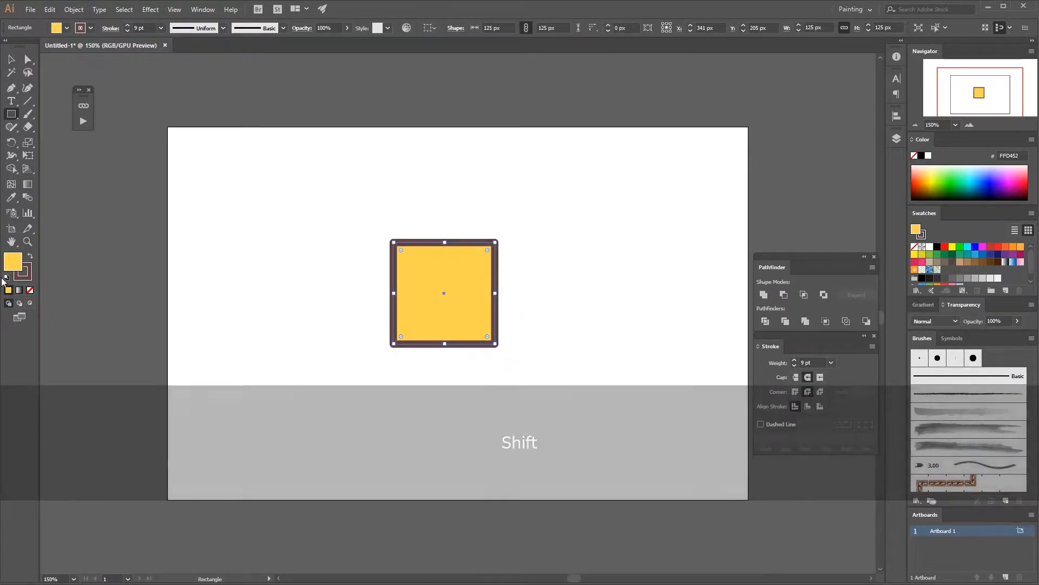
Step: Remove the stroke from the yellow square, leaving only its fill
{"action": "left_click", "coordinate": [26, 277]}
{"action": "left_click", "coordinate": [30, 290]}
{"action": "key", "text": "v"}
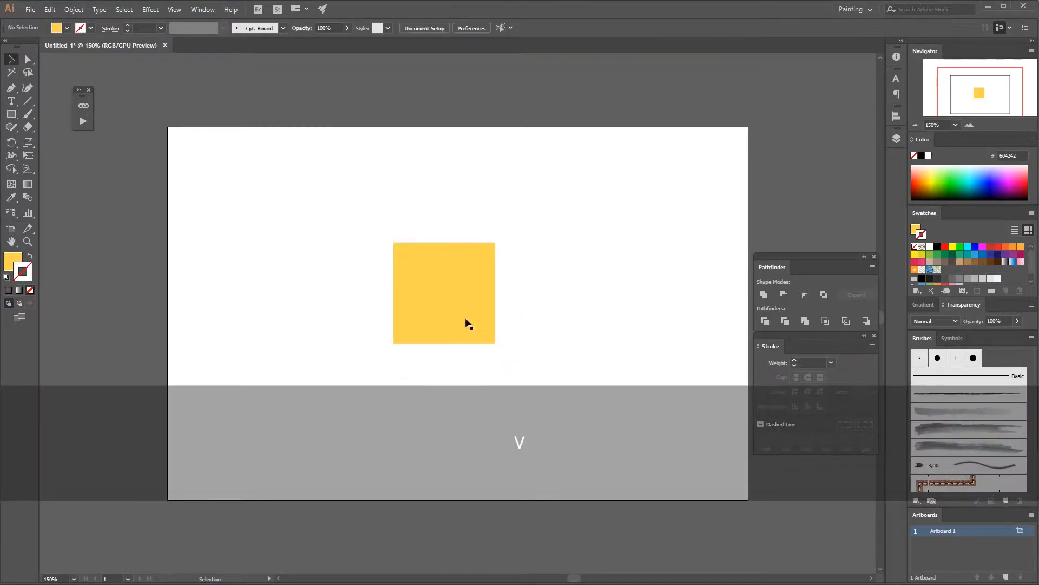
Step: Move the yellow square slightly to the right and deselect it
{"action": "left_click_drag", "start_coordinate": [475, 302], "coordinate": [512, 308]}
{"action": "left_click", "coordinate": [480, 359]}
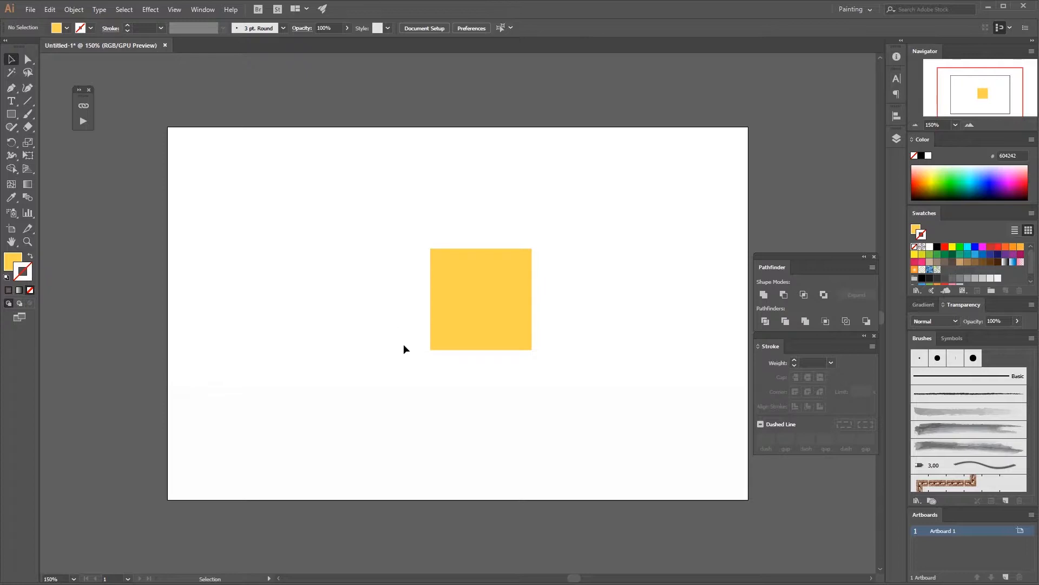
Step: Select the square and rotate it about 45 degrees by its corner
{"action": "key", "text": "v"}
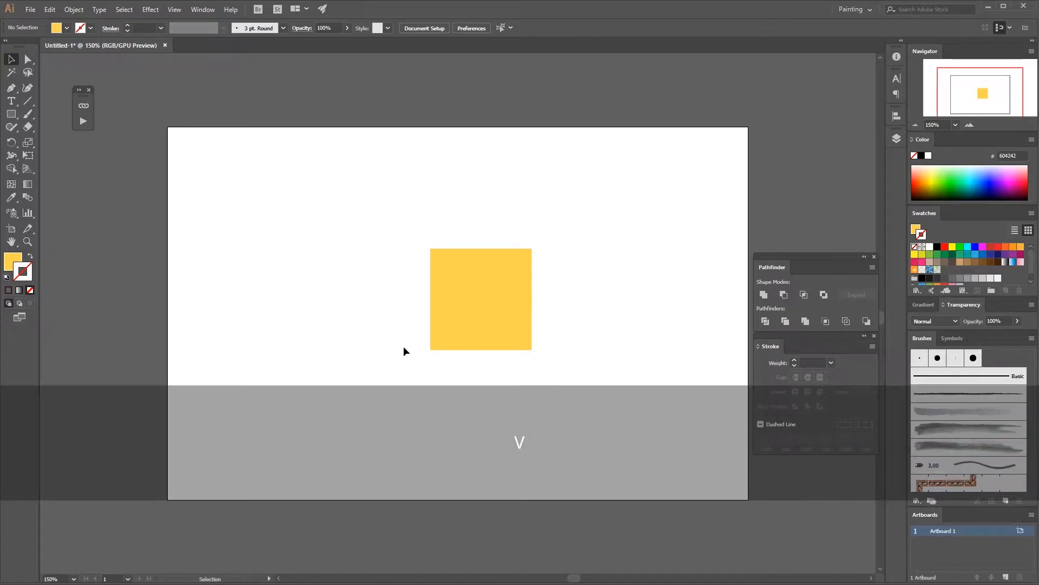
{"action": "left_click", "coordinate": [464, 304]}
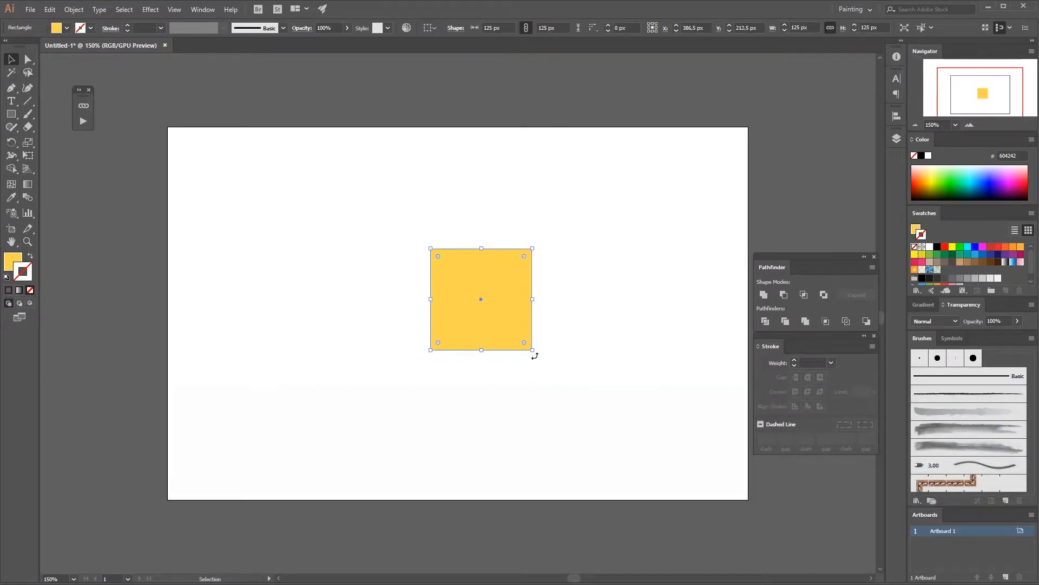
{"action": "mouse_move", "coordinate": [536, 354]}
{"action": "left_mouse_down"}
{"action": "mouse_move", "coordinate": [513, 373]}
{"action": "mouse_move", "coordinate": [511, 362]}
{"action": "mouse_move", "coordinate": [493, 380]}
{"action": "mouse_move", "coordinate": [456, 380]}
{"action": "mouse_move", "coordinate": [483, 387]}
{"action": "mouse_move", "coordinate": [540, 343]}
{"action": "mouse_move", "coordinate": [560, 302]}
{"action": "mouse_move", "coordinate": [522, 299]}
{"action": "mouse_move", "coordinate": [544, 365]}
{"action": "mouse_move", "coordinate": [355, 340]}
{"action": "mouse_move", "coordinate": [496, 232]}
{"action": "mouse_move", "coordinate": [620, 247]}
{"action": "mouse_move", "coordinate": [656, 274]}
{"action": "mouse_move", "coordinate": [495, 372]}
{"action": "mouse_move", "coordinate": [350, 355]}
{"action": "mouse_move", "coordinate": [501, 267]}
{"action": "mouse_move", "coordinate": [516, 321]}
{"action": "mouse_move", "coordinate": [550, 345]}
{"action": "left_mouse_up"}
{"action": "left_click", "coordinate": [522, 349]}
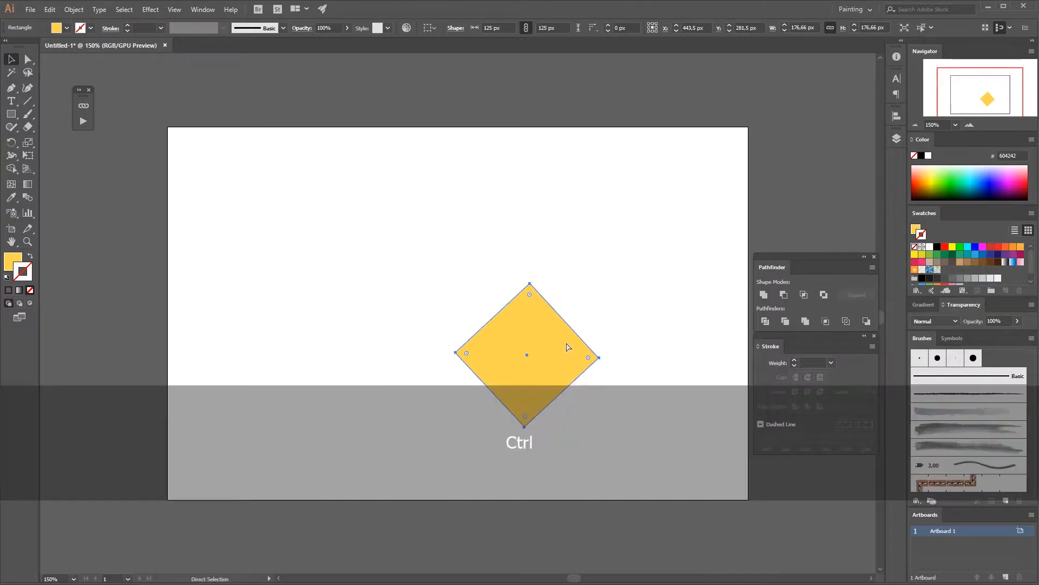
Step: Undo the rotation of the square
{"action": "key", "text": "ctrl+z"}
{"action": "key", "text": "ctrl+z"}
{"action": "key", "text": "ctrl+z"}
{"action": "key", "text": "ctrl+z"}
{"action": "key", "text": "ctrl+z"}
{"action": "key", "text": "ctrl+z"}
{"action": "key", "text": "ctrl+z"}
{"action": "key", "text": "ctrl+z"}
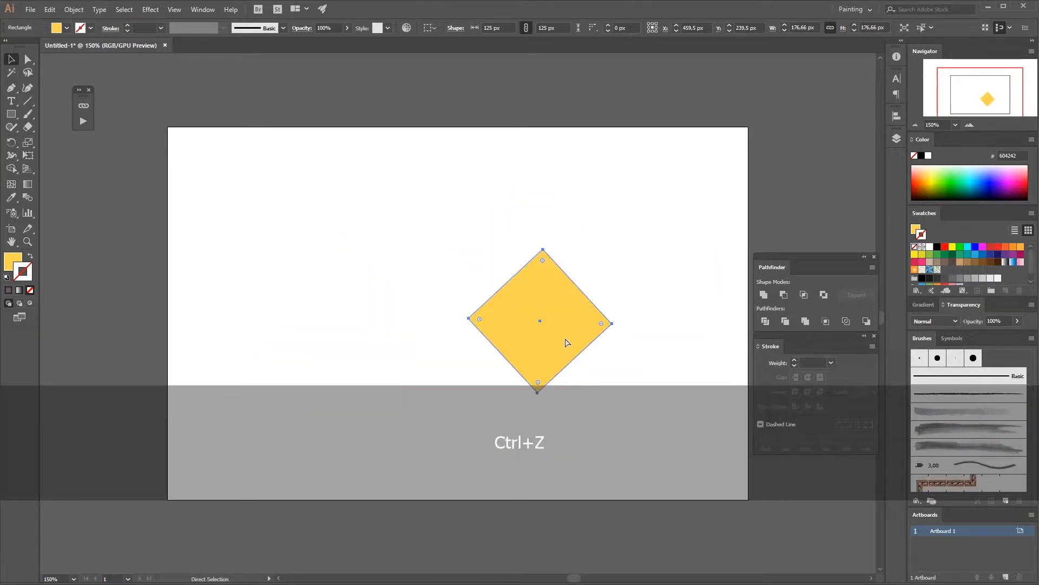
Step: Scale the square down slightly to about 119 px wide and high
{"action": "left_click", "coordinate": [566, 334]}
{"action": "left_click", "coordinate": [528, 342]}
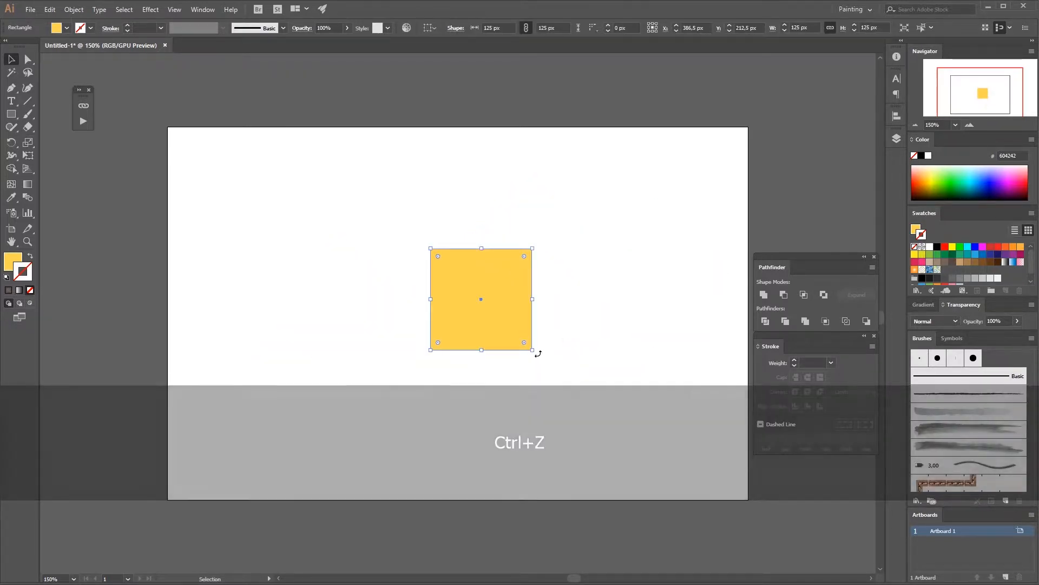
{"action": "mouse_move", "coordinate": [533, 350]}
{"action": "left_mouse_down"}
{"action": "mouse_move", "coordinate": [647, 454]}
{"action": "mouse_move", "coordinate": [469, 274]}
{"action": "mouse_move", "coordinate": [613, 431]}
{"action": "mouse_move", "coordinate": [465, 281]}
{"action": "mouse_move", "coordinate": [502, 336]}
{"action": "mouse_move", "coordinate": [576, 397]}
{"action": "mouse_move", "coordinate": [511, 333]}
{"action": "mouse_move", "coordinate": [504, 296]}
{"action": "mouse_move", "coordinate": [450, 262]}
{"action": "mouse_move", "coordinate": [571, 395]}
{"action": "mouse_move", "coordinate": [546, 359]}
{"action": "mouse_move", "coordinate": [573, 354]}
{"action": "mouse_move", "coordinate": [617, 435]}
{"action": "mouse_move", "coordinate": [504, 349]}
{"action": "mouse_move", "coordinate": [619, 378]}
{"action": "mouse_move", "coordinate": [500, 327]}
{"action": "mouse_move", "coordinate": [546, 343]}
{"action": "mouse_move", "coordinate": [538, 344]}
{"action": "left_mouse_up"}
{"action": "left_click", "coordinate": [557, 341]}
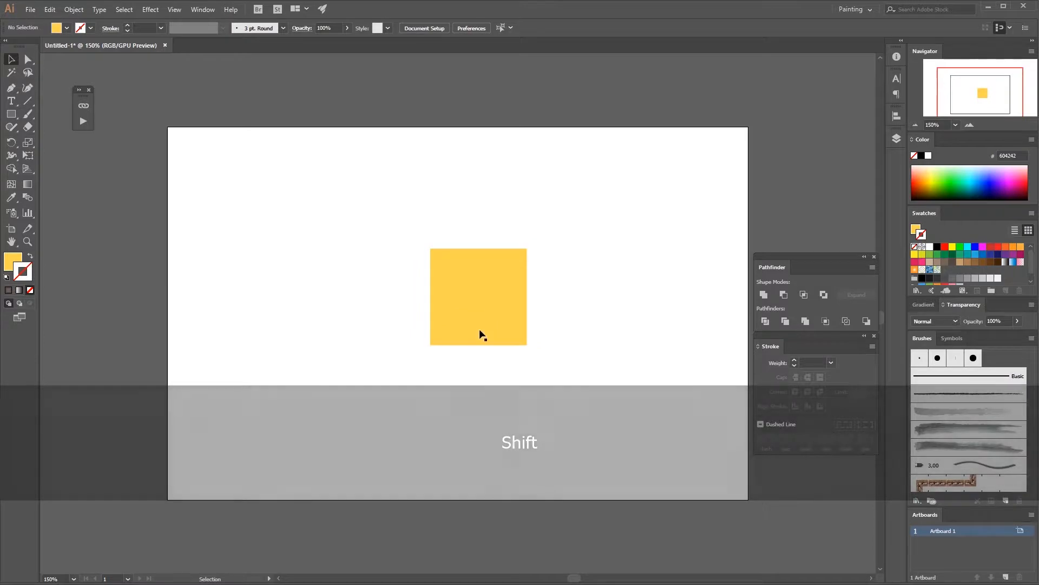
Step: Select the square and fit the artboard in the window
{"action": "key", "text": "ctrl+bracketright"}
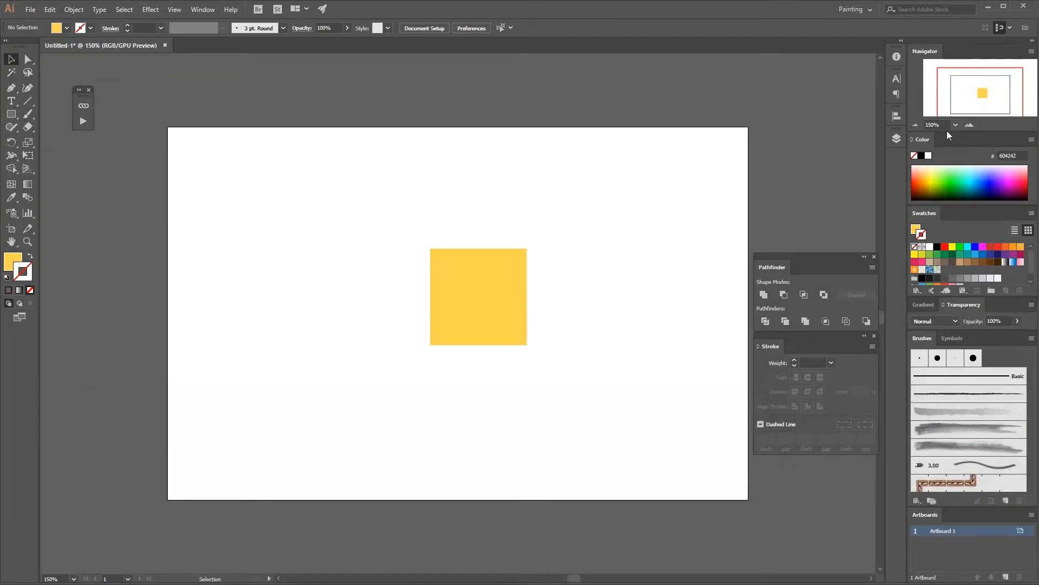
{"action": "left_click", "coordinate": [476, 291]}
{"action": "double_click", "coordinate": [11, 242]}
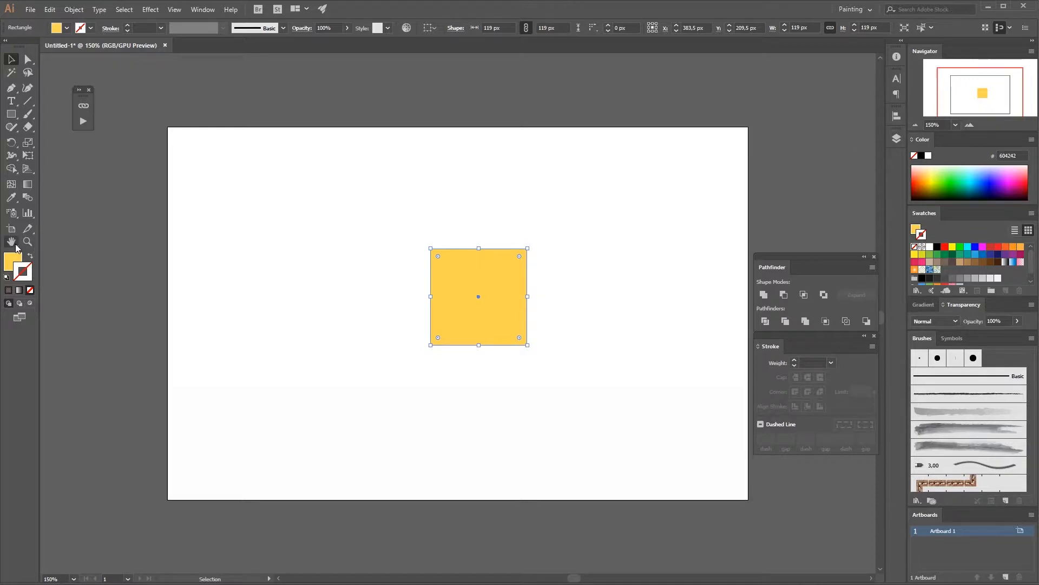
{"action": "key", "text": "v"}
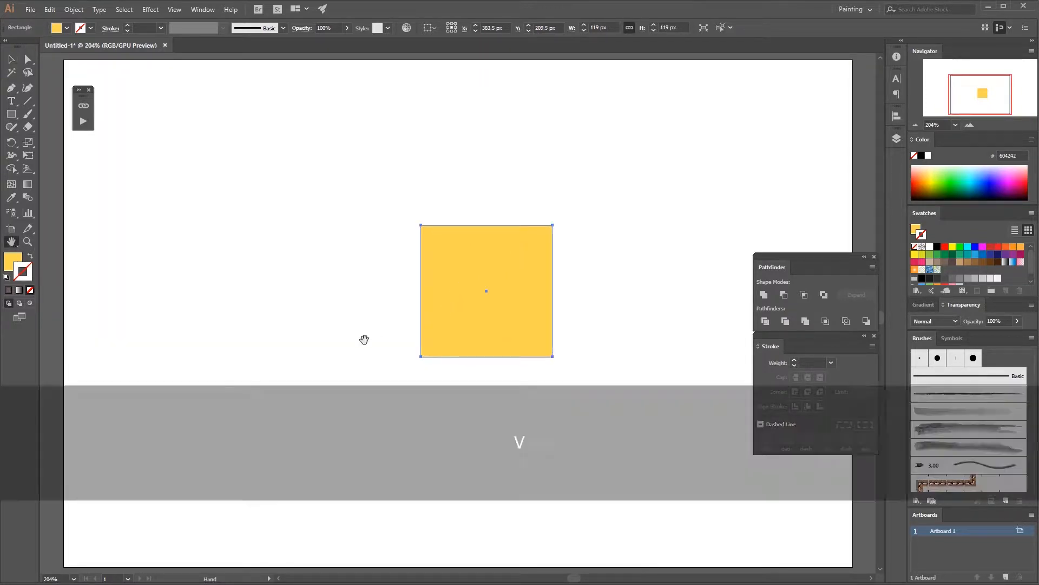
Step: Move the yellow square slightly to the left and reselect it
{"action": "left_click_drag", "start_coordinate": [479, 297], "coordinate": [453, 301]}
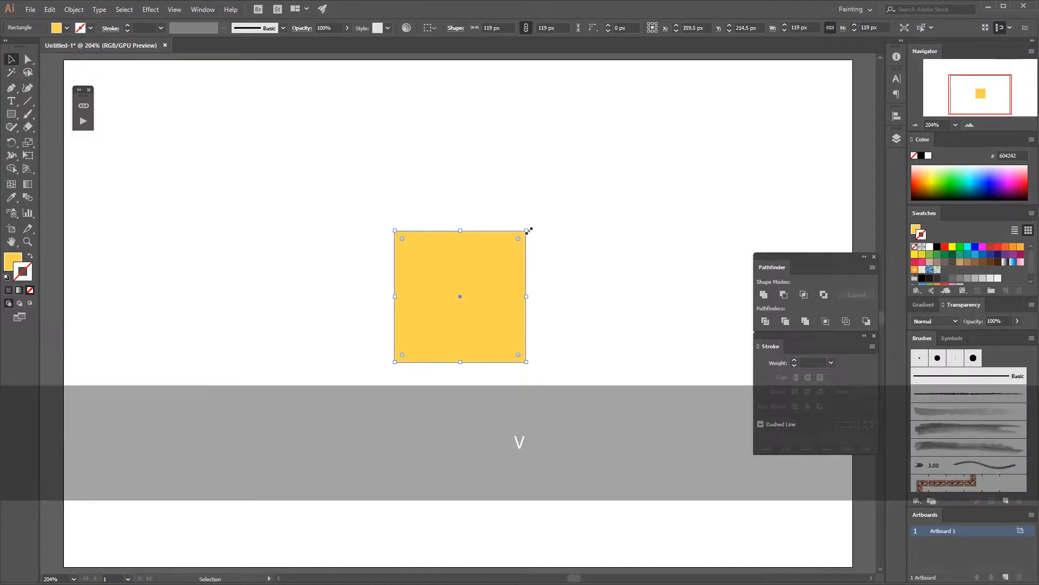
{"action": "left_click", "coordinate": [534, 243]}
{"action": "left_click", "coordinate": [478, 298]}
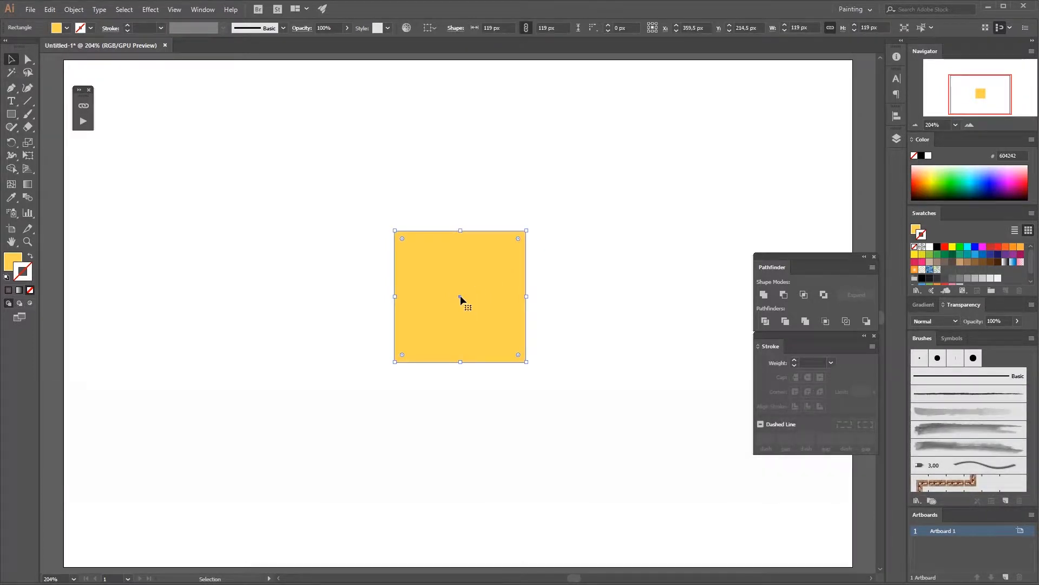
Step: Enter isolation mode on the yellow square, then leave it again
{"action": "double_click", "coordinate": [460, 296]}
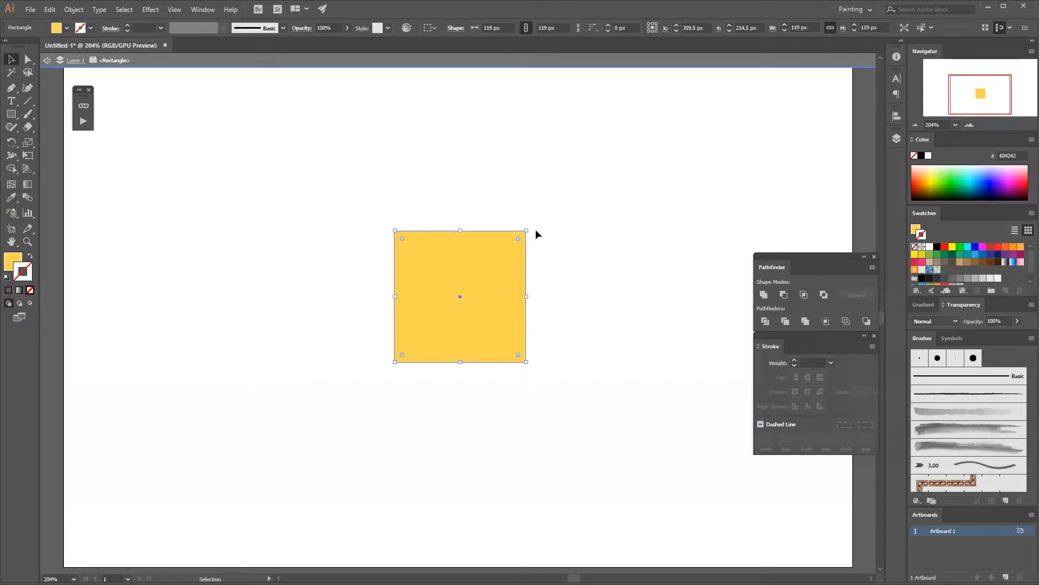
{"action": "left_click", "coordinate": [569, 255]}
{"action": "double_click", "coordinate": [529, 291]}
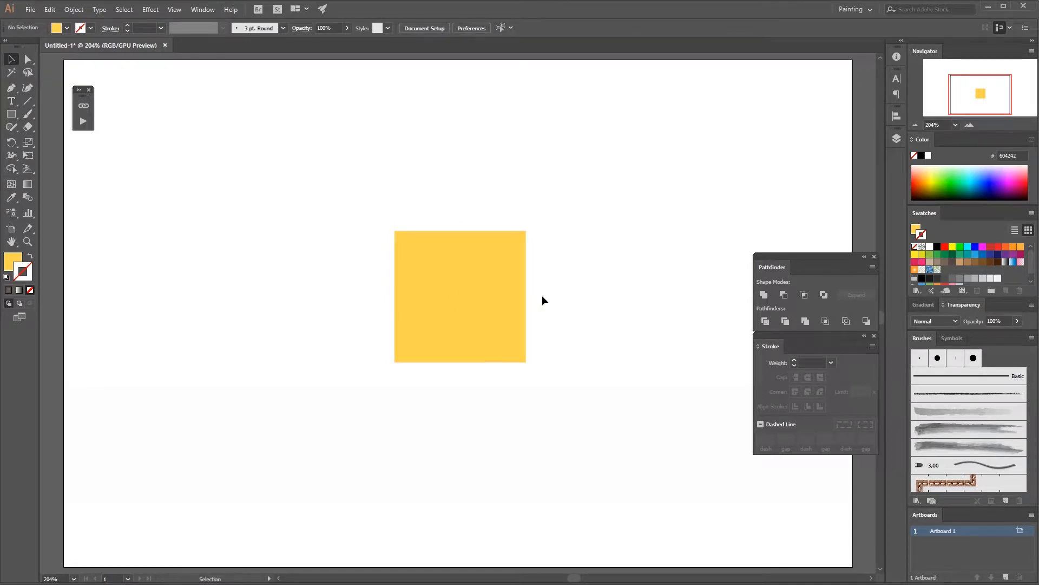
Step: Draw a rectangle about 109 by 99 px overlapping the square's upper right and fill it green
{"action": "key", "text": "ctrl+slash"}
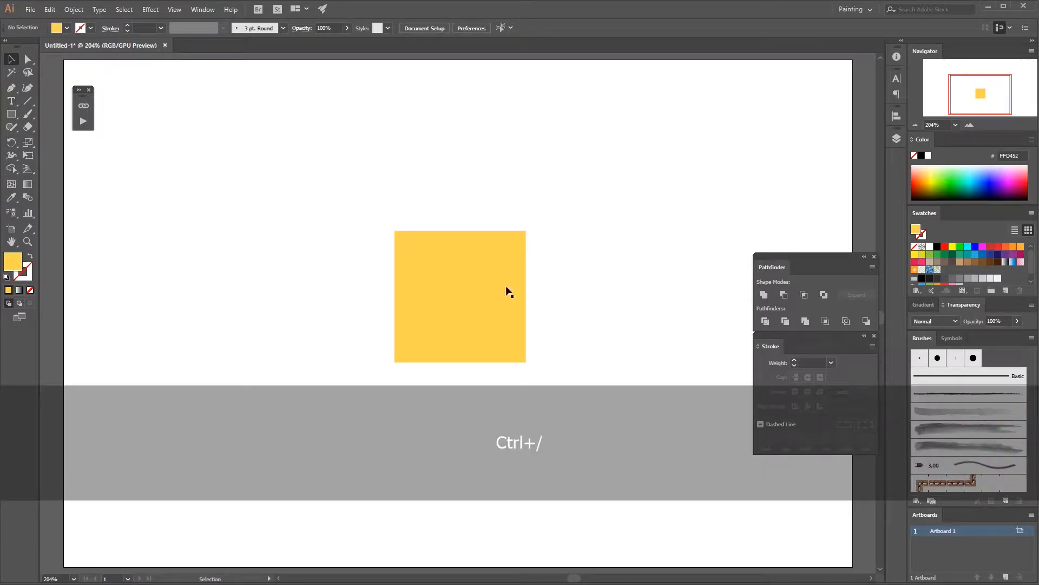
{"action": "key", "text": "m"}
{"action": "left_click_drag", "start_coordinate": [475, 200], "coordinate": [595, 309]}
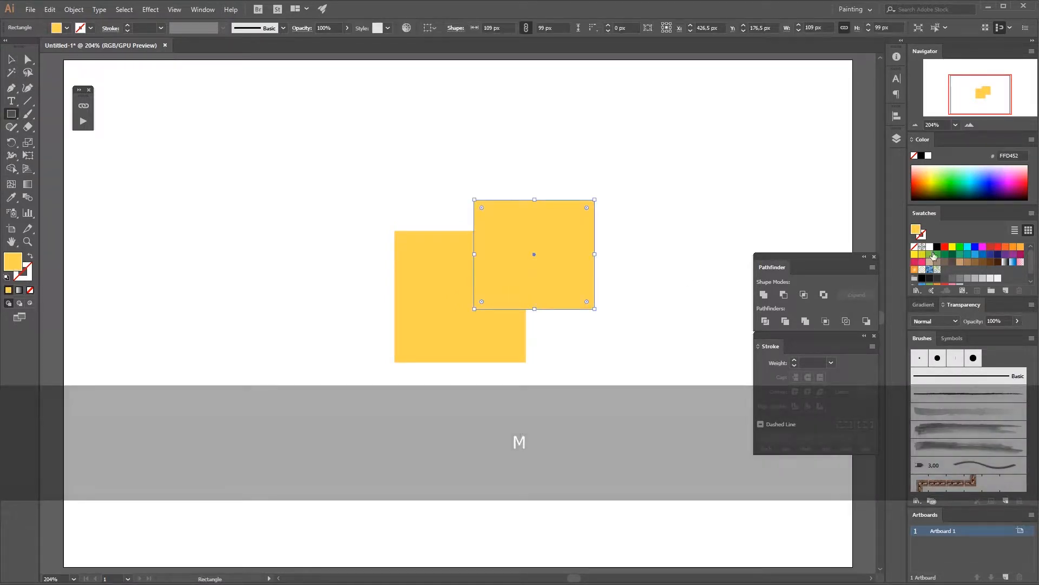
{"action": "left_click", "coordinate": [938, 254]}
Step: Draw a rectangle about 101 by 110 px overlapping the square's upper left and fill it cyan
{"action": "left_click_drag", "start_coordinate": [319, 177], "coordinate": [431, 299]}
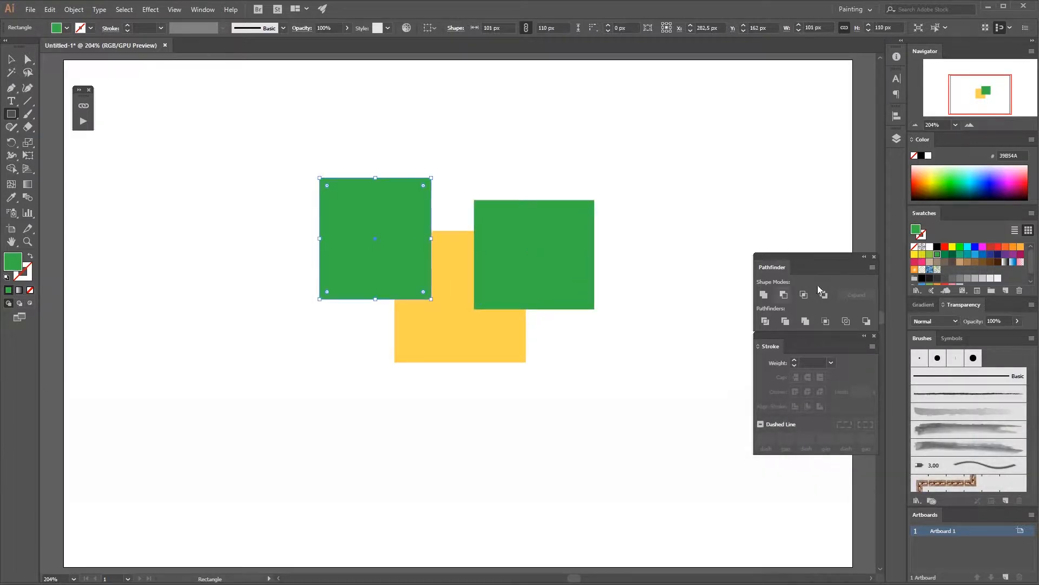
{"action": "left_click", "coordinate": [952, 247]}
{"action": "left_click", "coordinate": [967, 247]}
{"action": "key", "text": "v"}
{"action": "left_click", "coordinate": [415, 364]}
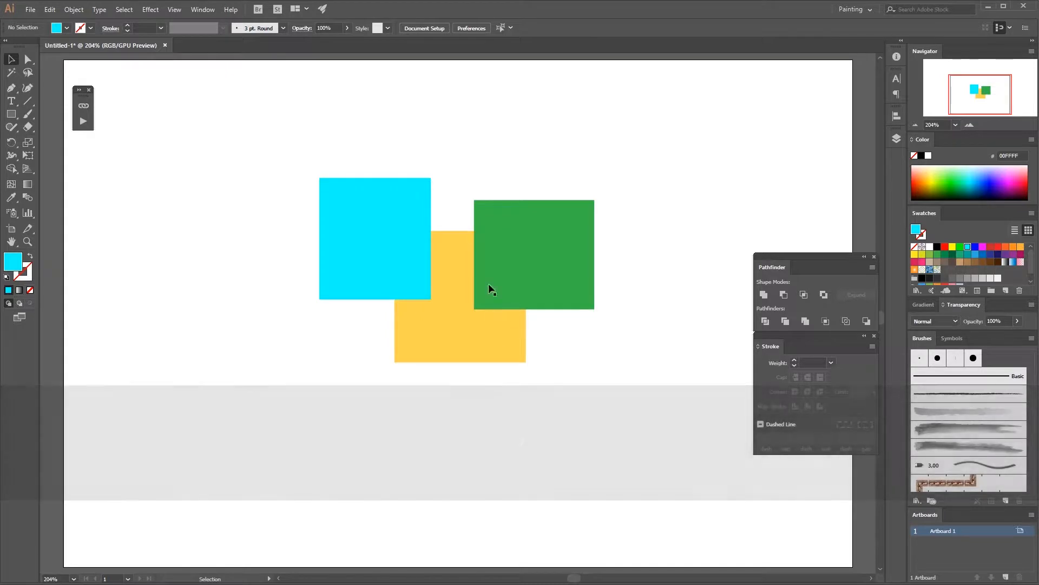
Step: Isolate the yellow square, reposition it, and delete it
{"action": "double_click", "coordinate": [445, 335]}
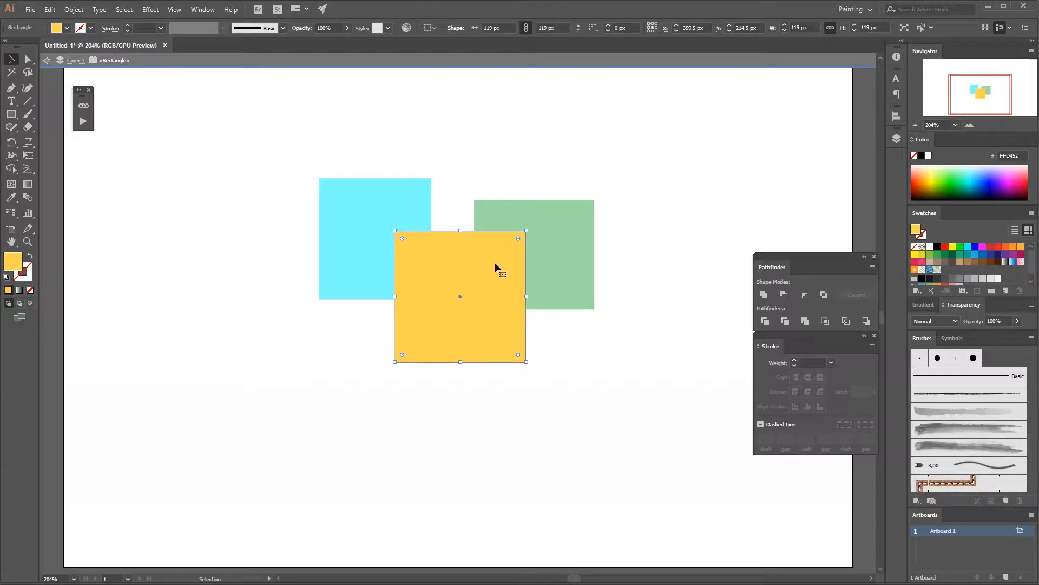
{"action": "left_click", "coordinate": [546, 233]}
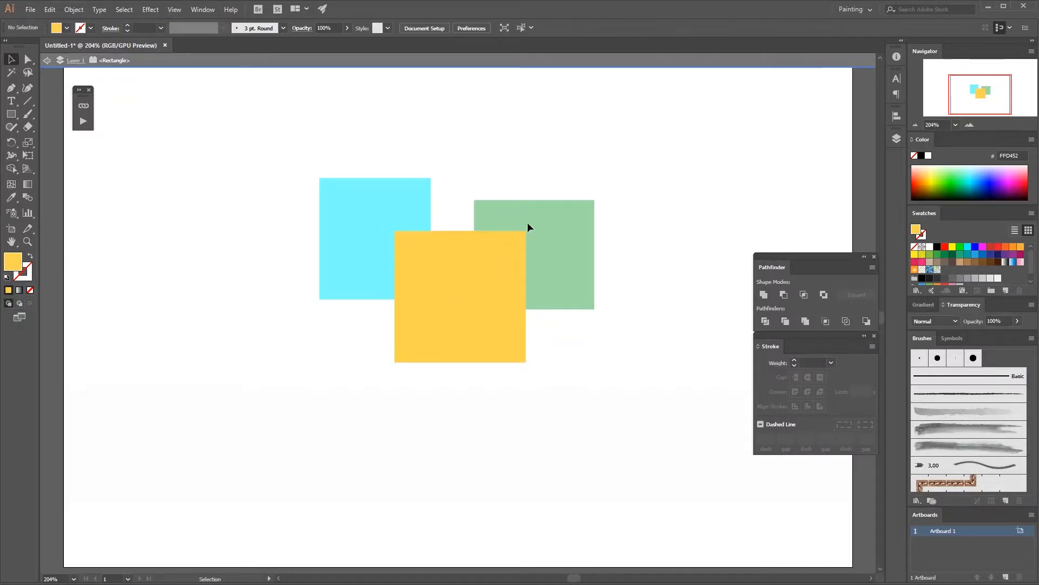
{"action": "left_click_drag", "start_coordinate": [517, 258], "coordinate": [619, 248]}
{"action": "left_click_drag", "start_coordinate": [558, 229], "coordinate": [441, 225]}
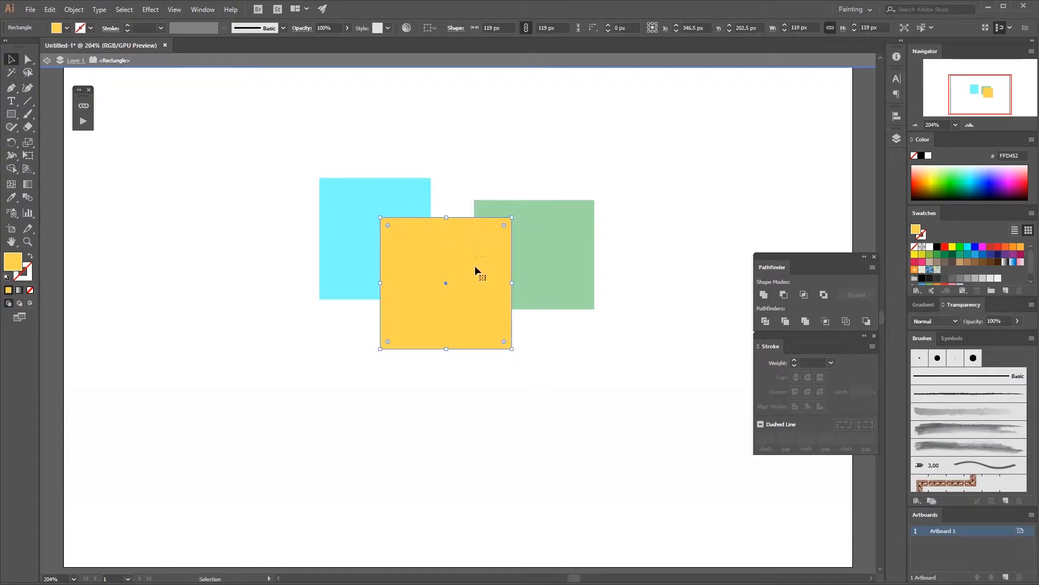
{"action": "left_click_drag", "start_coordinate": [475, 265], "coordinate": [475, 332]}
{"action": "left_click", "coordinate": [541, 238]}
{"action": "left_click", "coordinate": [538, 316]}
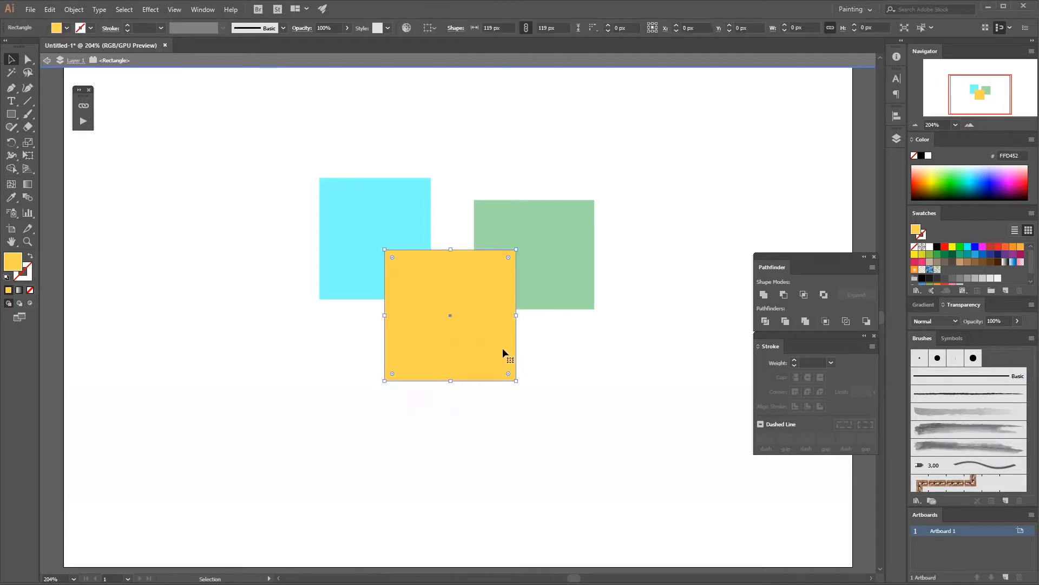
{"action": "key", "text": "Delete"}
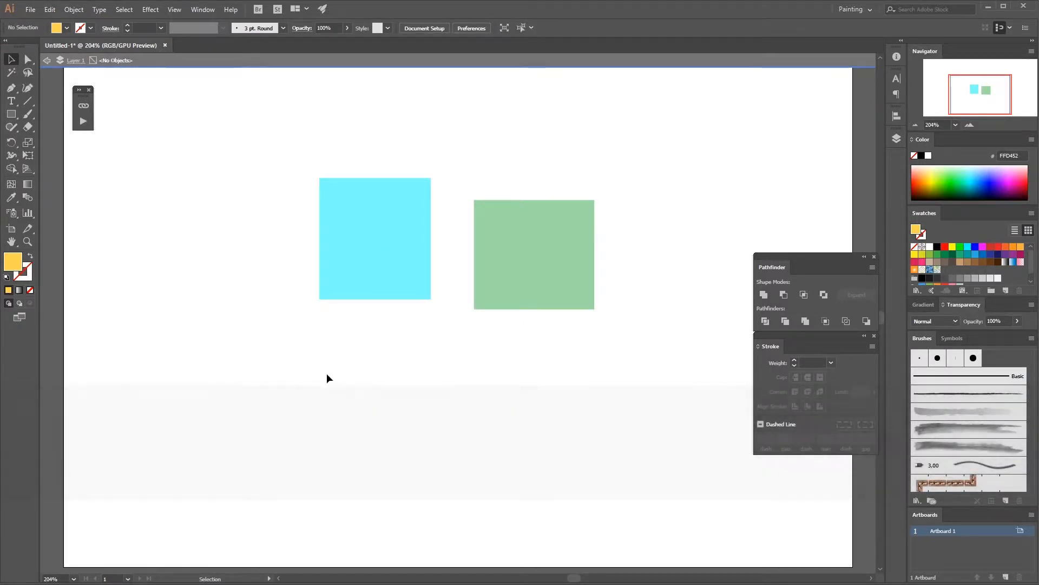
Step: Exit isolation mode and delete the cyan square
{"action": "left_click", "coordinate": [46, 60]}
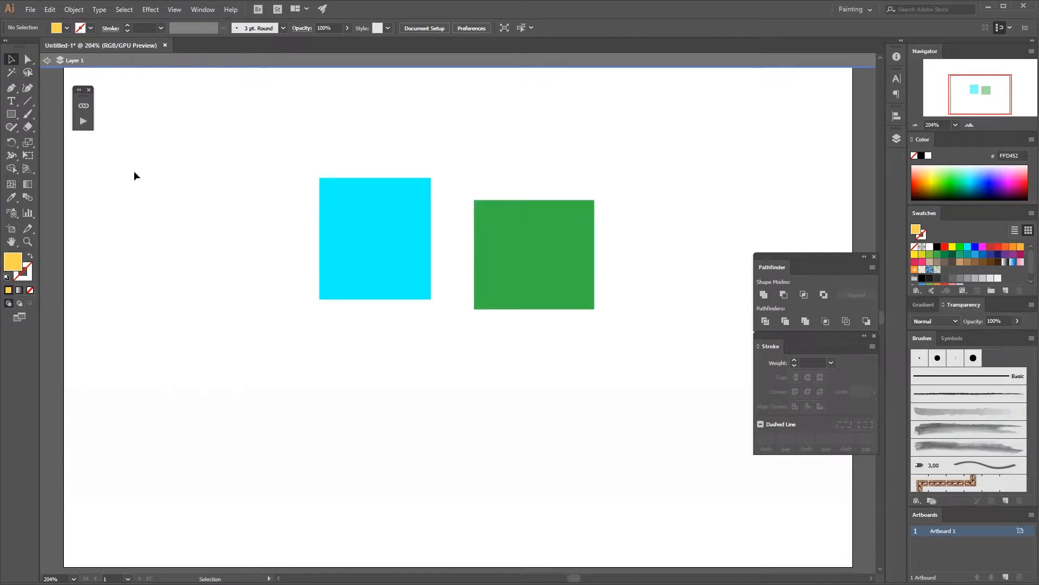
{"action": "left_click", "coordinate": [366, 295]}
{"action": "key", "text": "Delete"}
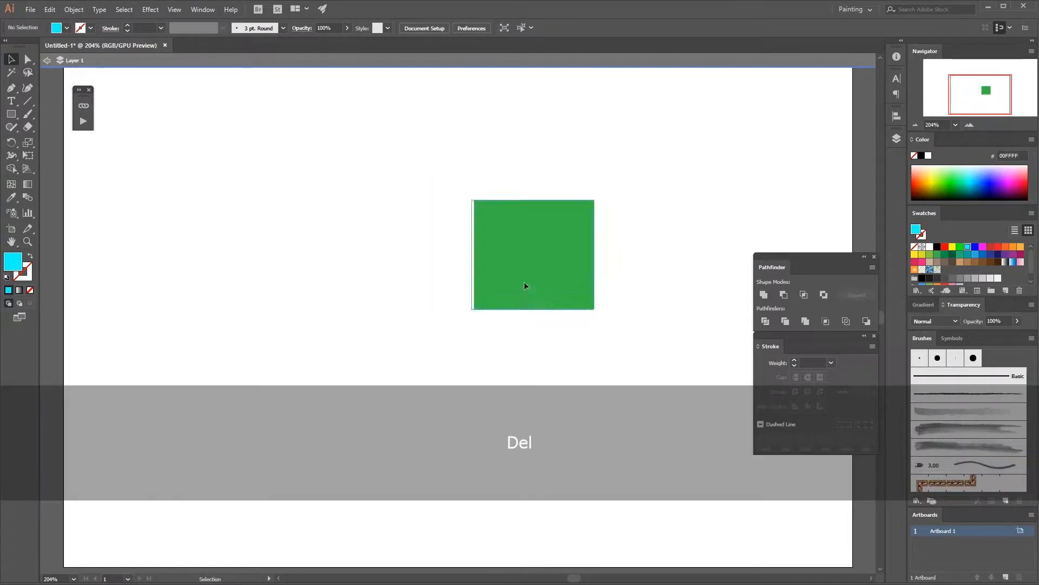
Step: Enlarge the green square and move it to the middle of the artboard
{"action": "left_click_drag", "start_coordinate": [524, 285], "coordinate": [491, 315]}
{"action": "left_click_drag", "start_coordinate": [562, 339], "coordinate": [613, 400]}
{"action": "left_click", "coordinate": [631, 379]}
{"action": "left_click_drag", "start_coordinate": [533, 323], "coordinate": [474, 307]}
{"action": "left_click", "coordinate": [625, 301]}
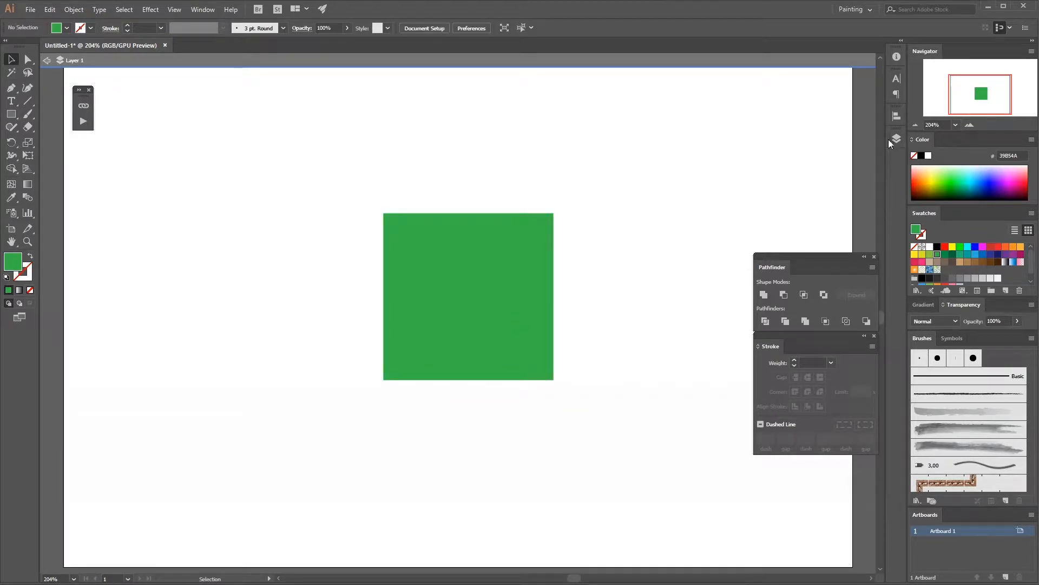
Step: Open the Layers panel and rename Layer 1 to green
{"action": "double_click", "coordinate": [739, 180]}
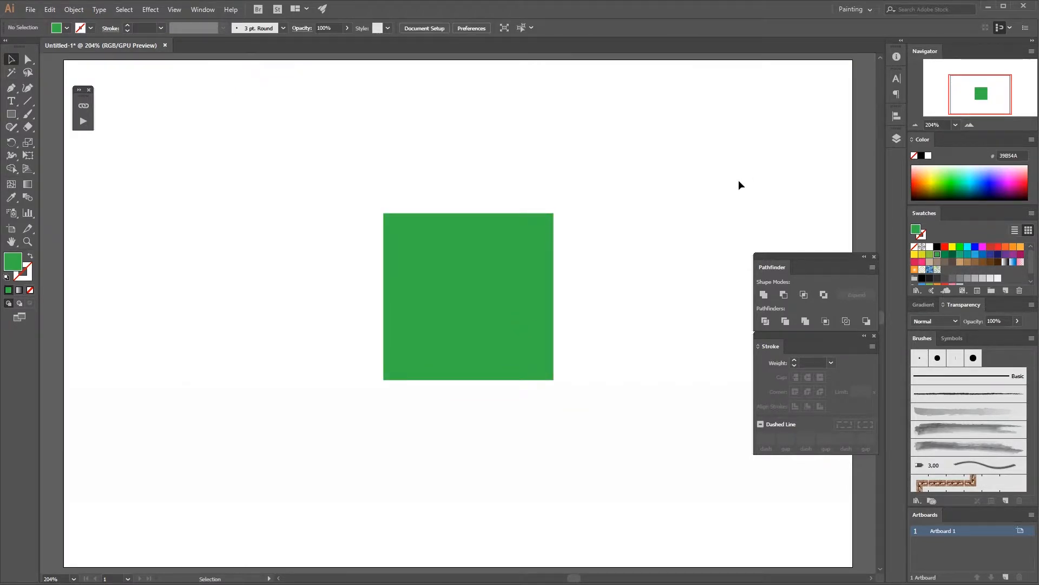
{"action": "left_click", "coordinate": [896, 139]}
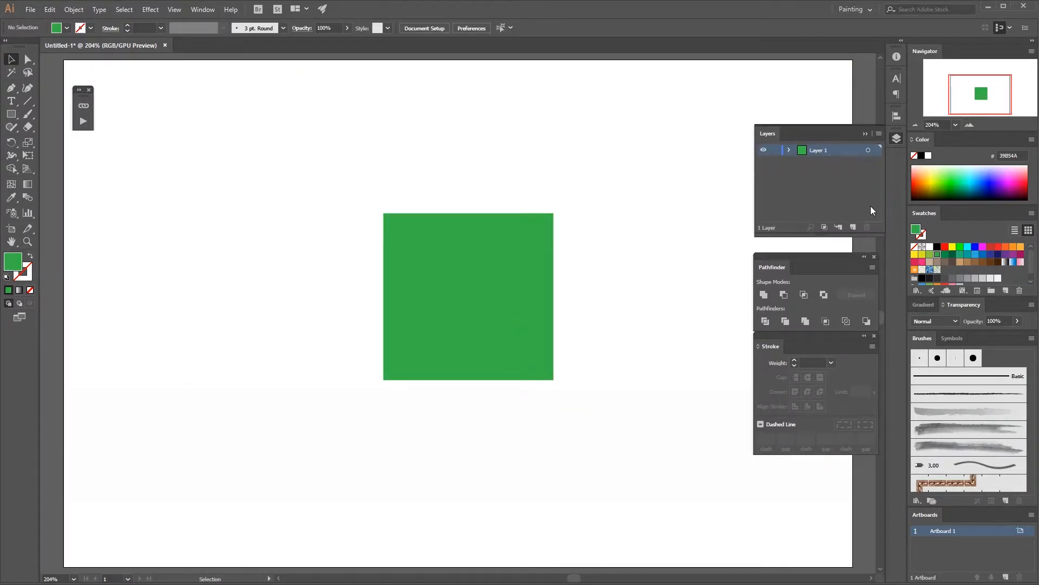
{"action": "double_click", "coordinate": [818, 151]}
{"action": "left_click", "coordinate": [830, 156]}
{"action": "type", "text": "green"}
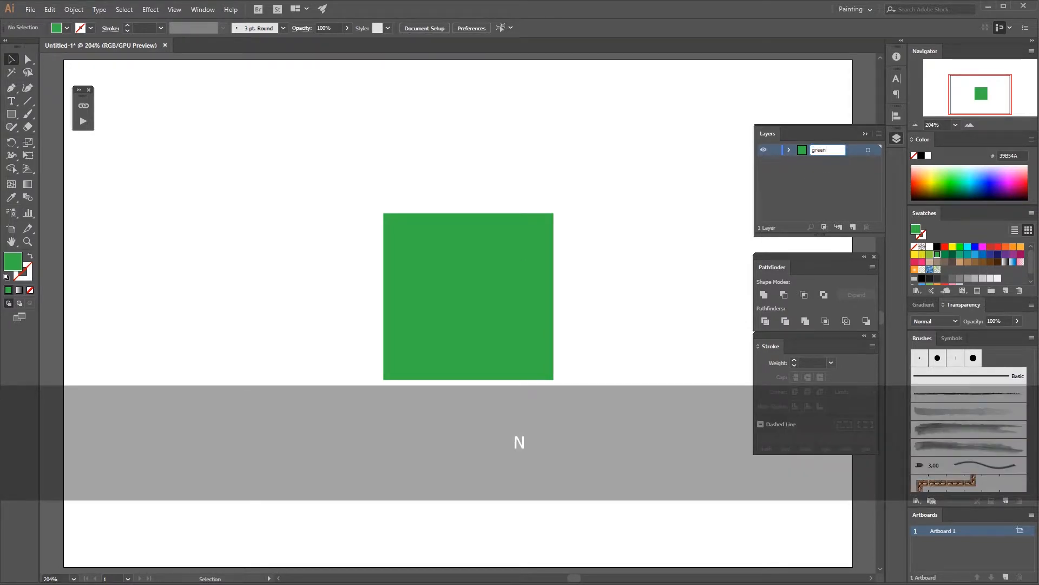
{"action": "key", "text": "Return"}
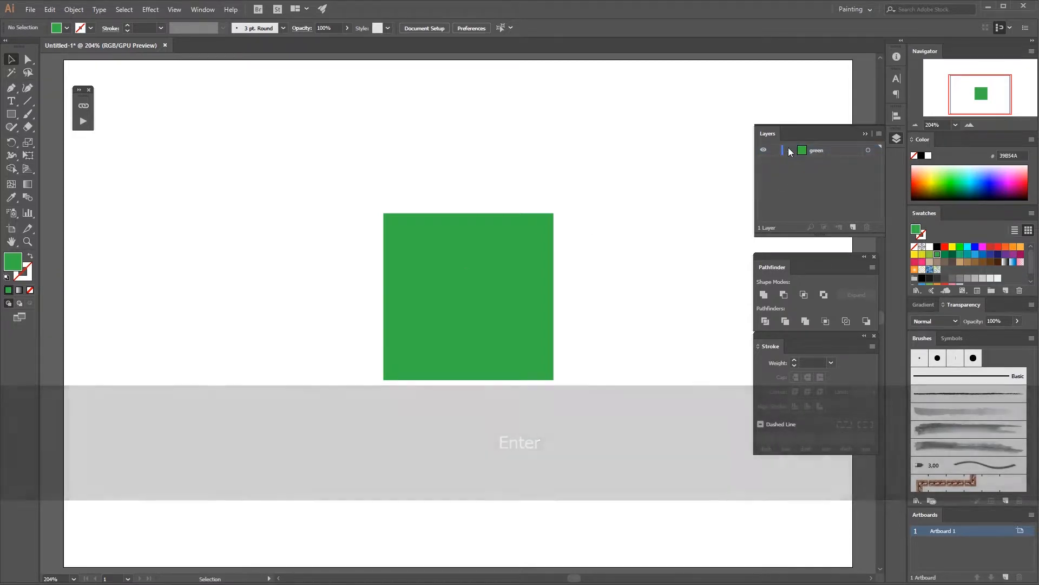
Step: Expand the green layer to inspect the objects it contains
{"action": "left_click", "coordinate": [790, 151]}
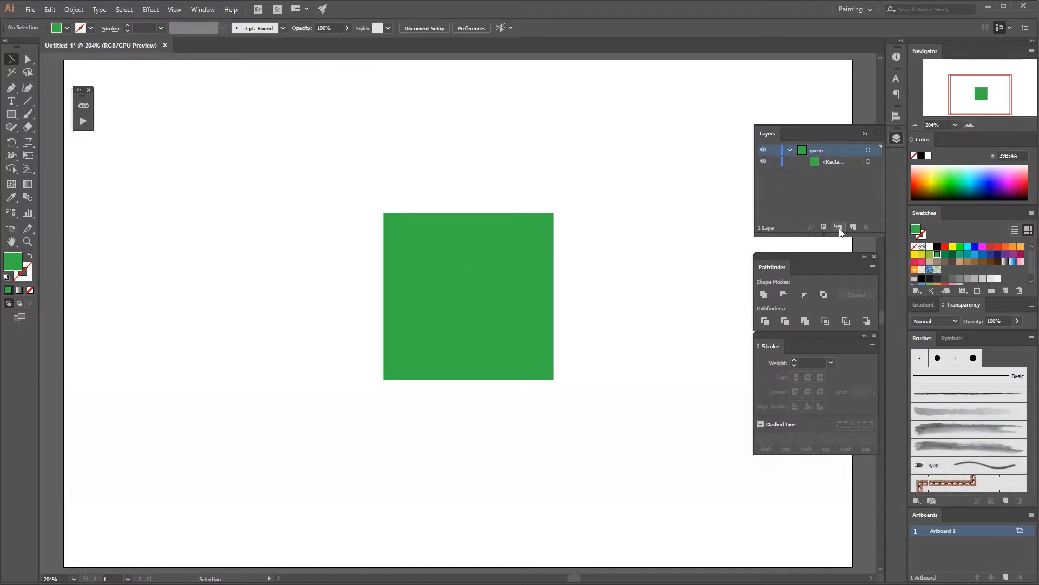
{"action": "left_click", "coordinate": [840, 229]}
{"action": "left_click", "coordinate": [870, 226]}
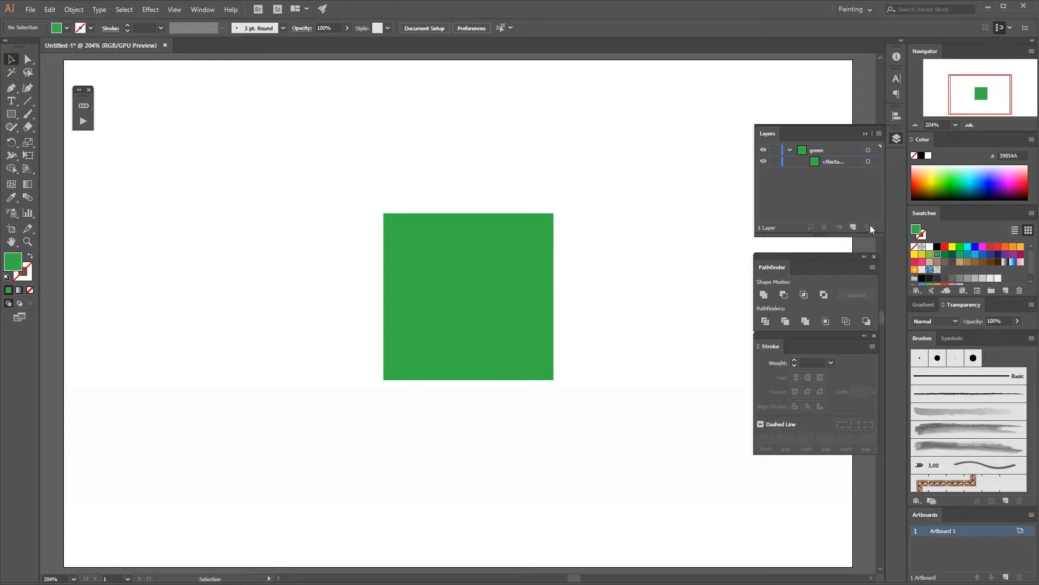
Step: Collapse the green layer and create a new layer above it
{"action": "left_click", "coordinate": [794, 150]}
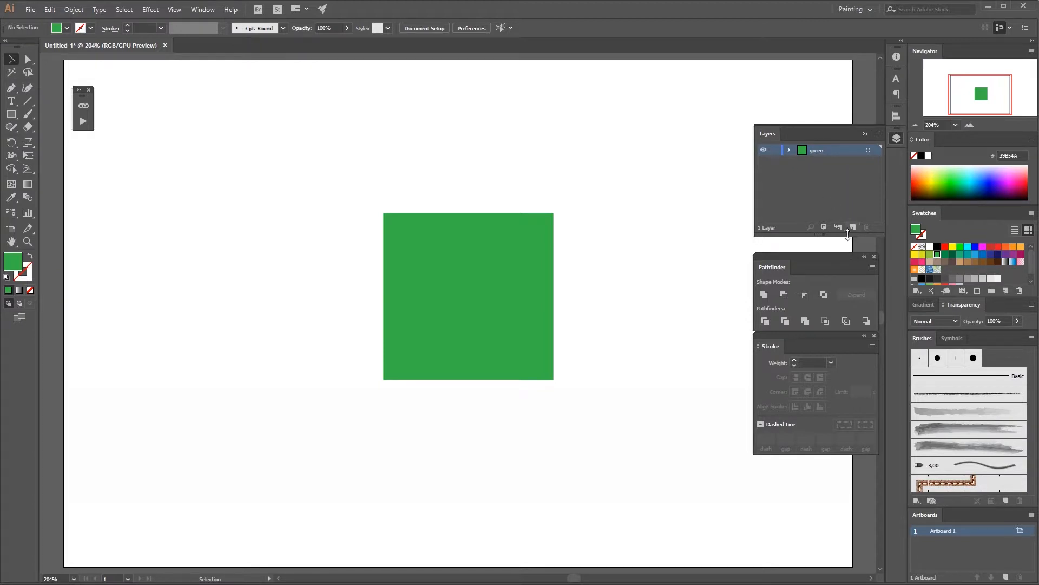
{"action": "left_click", "coordinate": [853, 226]}
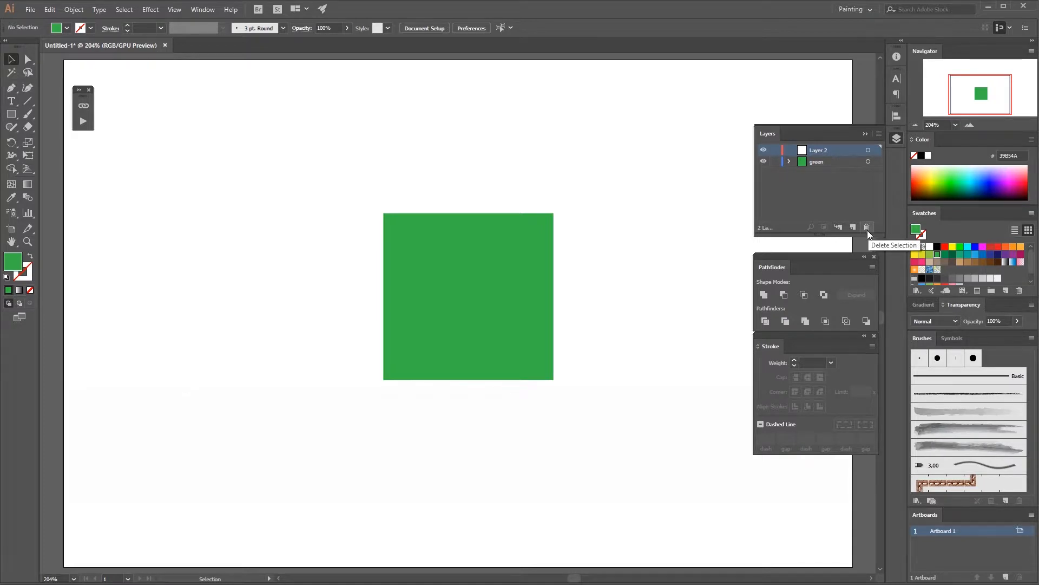
Step: Delete the empty new layer and add three new layers above the green layer
{"action": "left_click", "coordinate": [867, 227]}
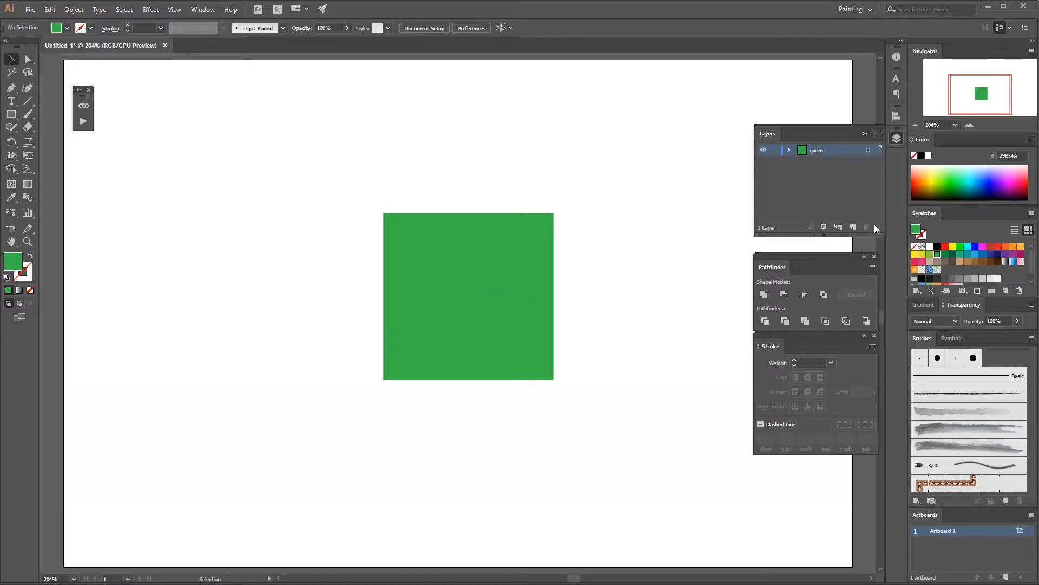
{"action": "left_click", "coordinate": [853, 225]}
{"action": "left_click", "coordinate": [853, 225]}
{"action": "left_click", "coordinate": [852, 226]}
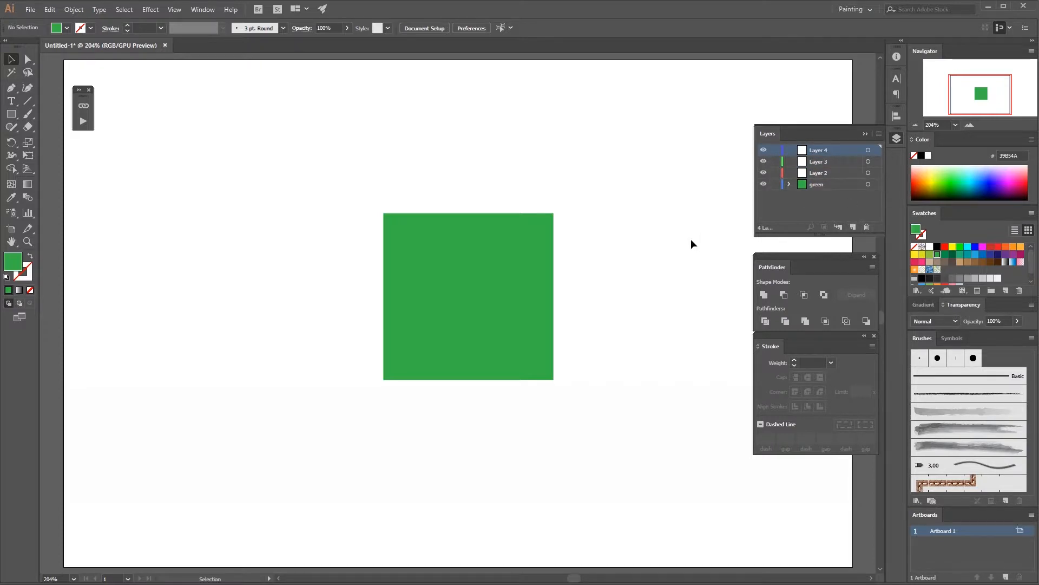
Step: Copy the green square and paste a copy into each of Layer 2, Layer 3 and Layer 4
{"action": "left_click", "coordinate": [541, 301]}
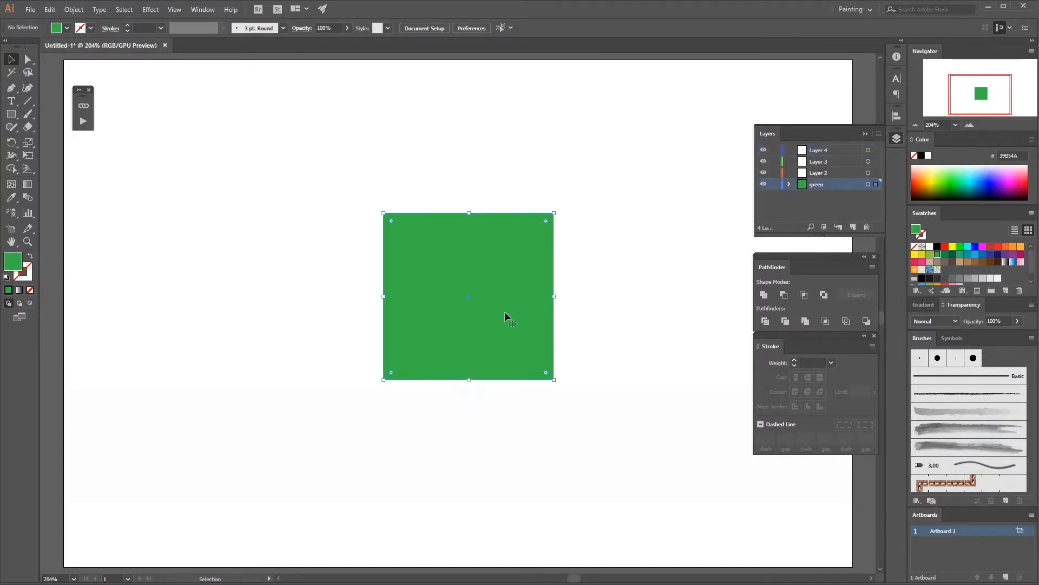
{"action": "key", "text": "ctrl+c"}
{"action": "left_click", "coordinate": [808, 175]}
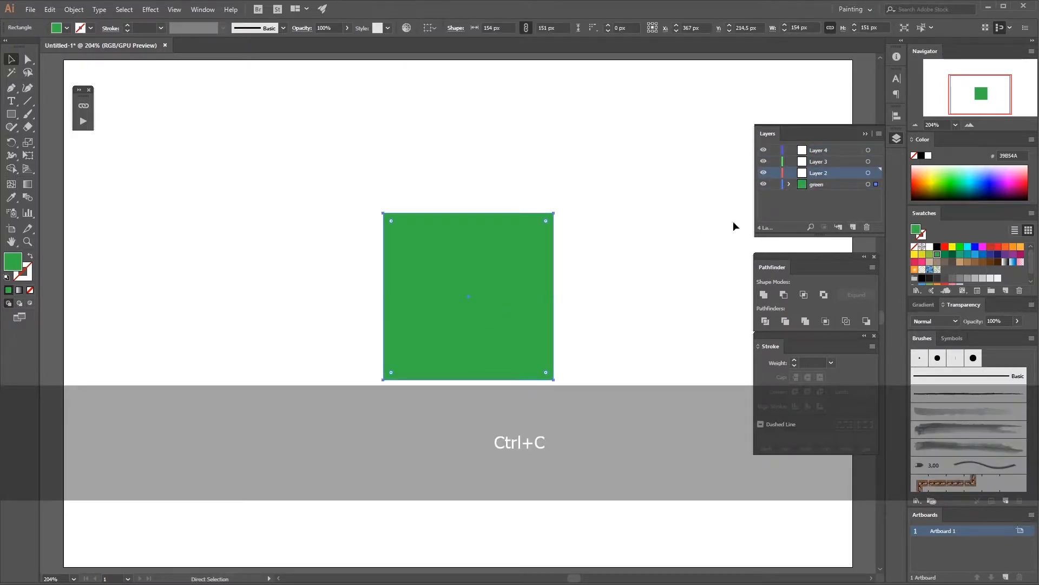
{"action": "key", "text": "ctrl+v"}
{"action": "left_click", "coordinate": [812, 162]}
{"action": "key", "text": "ctrl+v"}
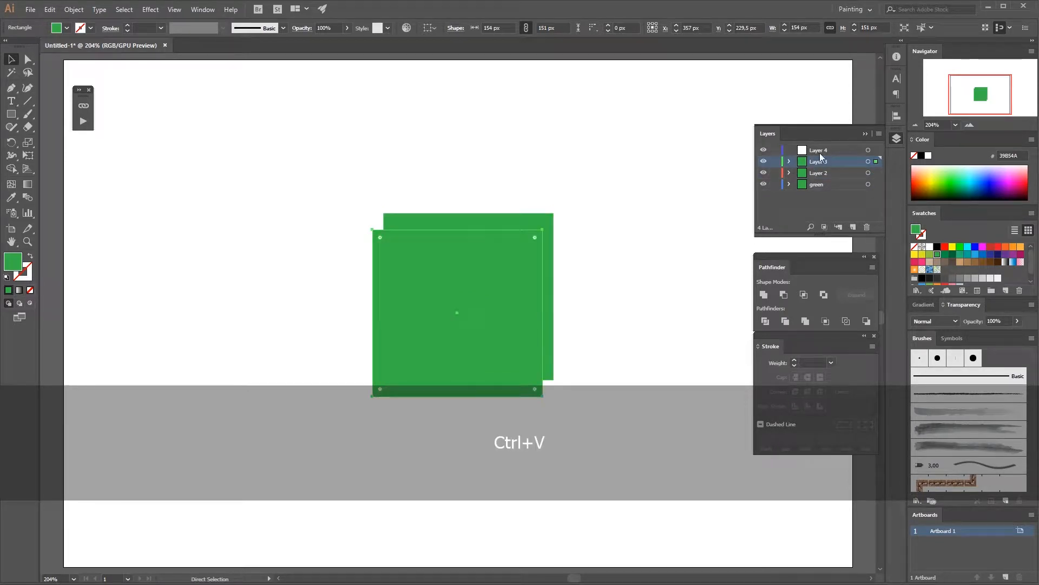
{"action": "left_click", "coordinate": [819, 151]}
{"action": "key", "text": "ctrl+v"}
Step: Spread the four squares apart across the artboard: upper right, lower left, bottom and upper left
{"action": "left_click", "coordinate": [635, 275]}
{"action": "left_click_drag", "start_coordinate": [504, 279], "coordinate": [660, 195]}
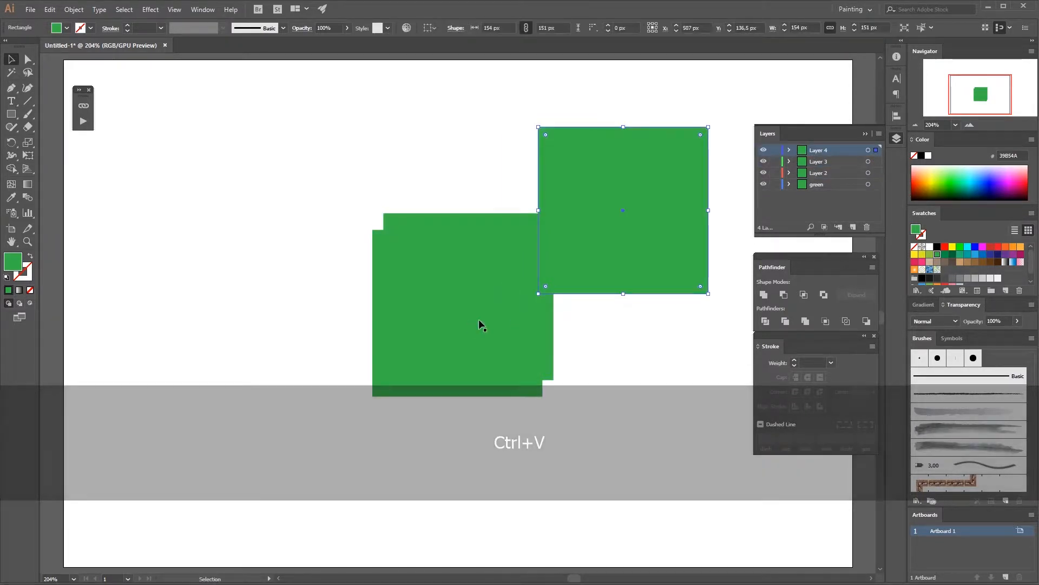
{"action": "left_click_drag", "start_coordinate": [440, 340], "coordinate": [249, 412]}
{"action": "left_click_drag", "start_coordinate": [470, 322], "coordinate": [568, 492]}
{"action": "left_click_drag", "start_coordinate": [479, 299], "coordinate": [380, 200]}
Step: Fill the upper-left square with teal (228573) and the upper-right square with brown (A67C52)
{"action": "left_click", "coordinate": [967, 254]}
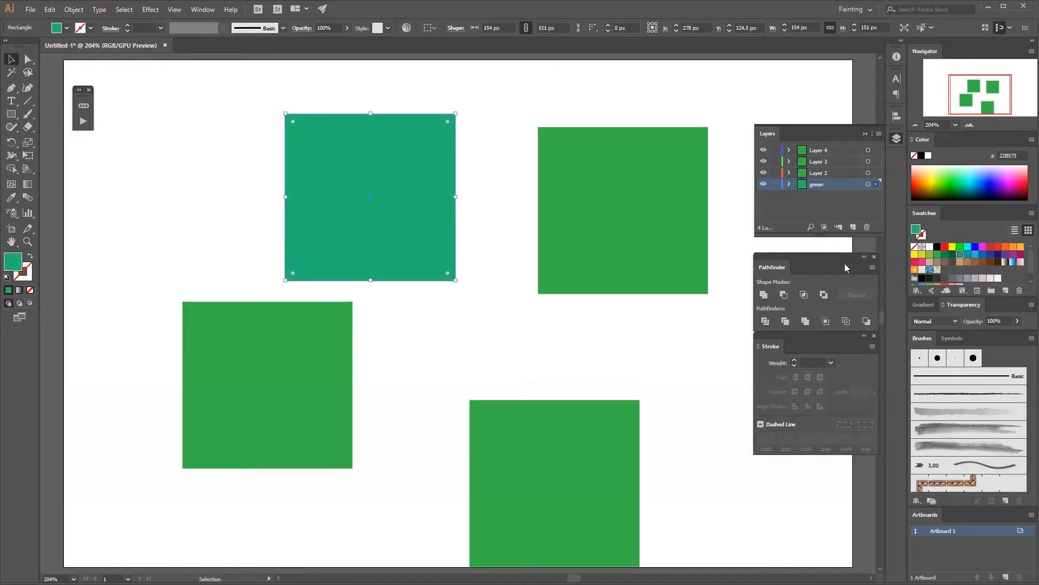
{"action": "left_click", "coordinate": [628, 246]}
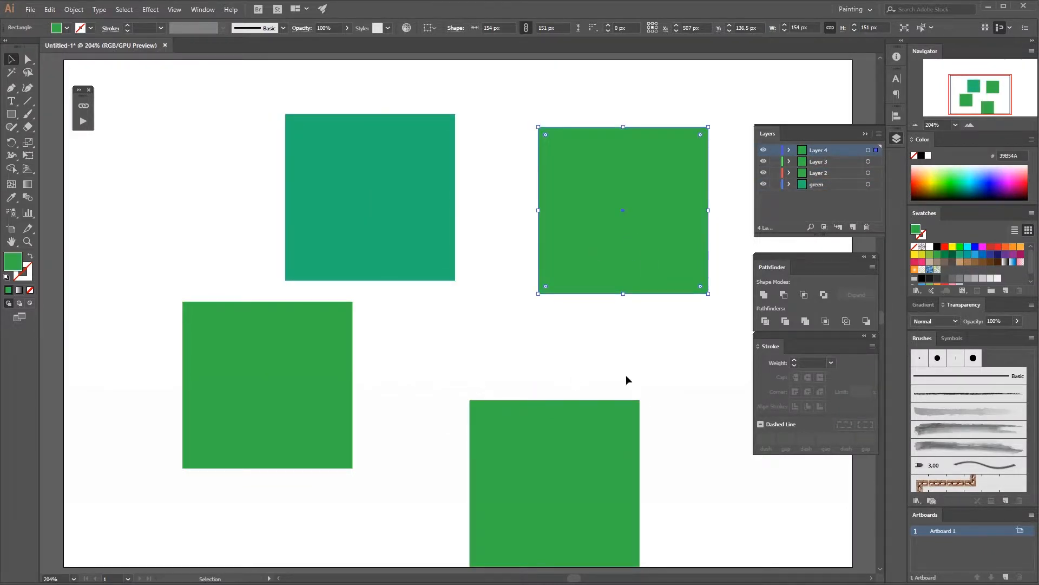
{"action": "left_click", "coordinate": [967, 262]}
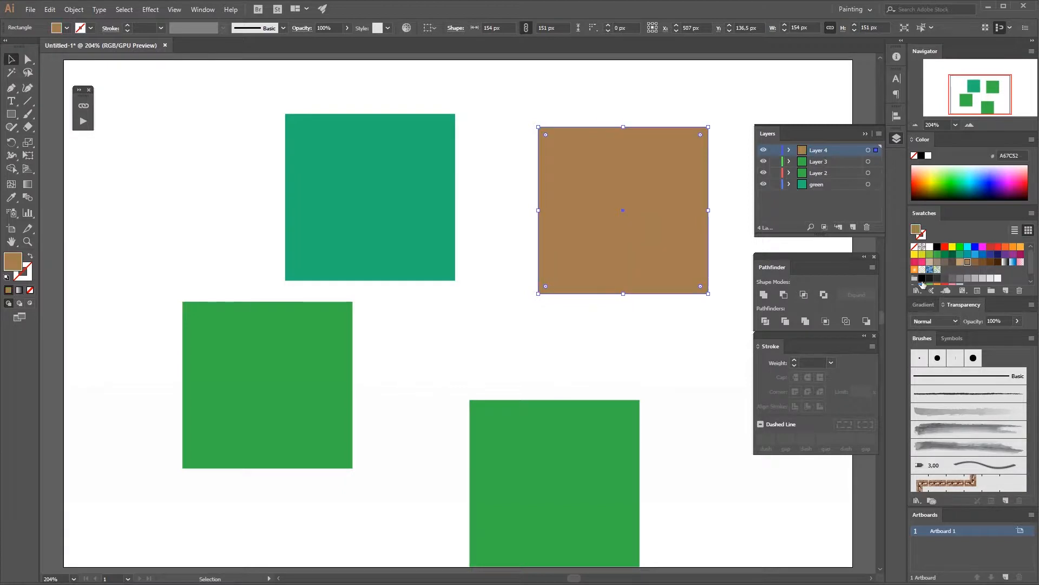
Step: Fill the bottom square with orange (F7931E) and the lower-left square with red-orange (F15A24)
{"action": "left_click", "coordinate": [551, 452]}
{"action": "left_click", "coordinate": [1013, 247]}
{"action": "left_click", "coordinate": [719, 306]}
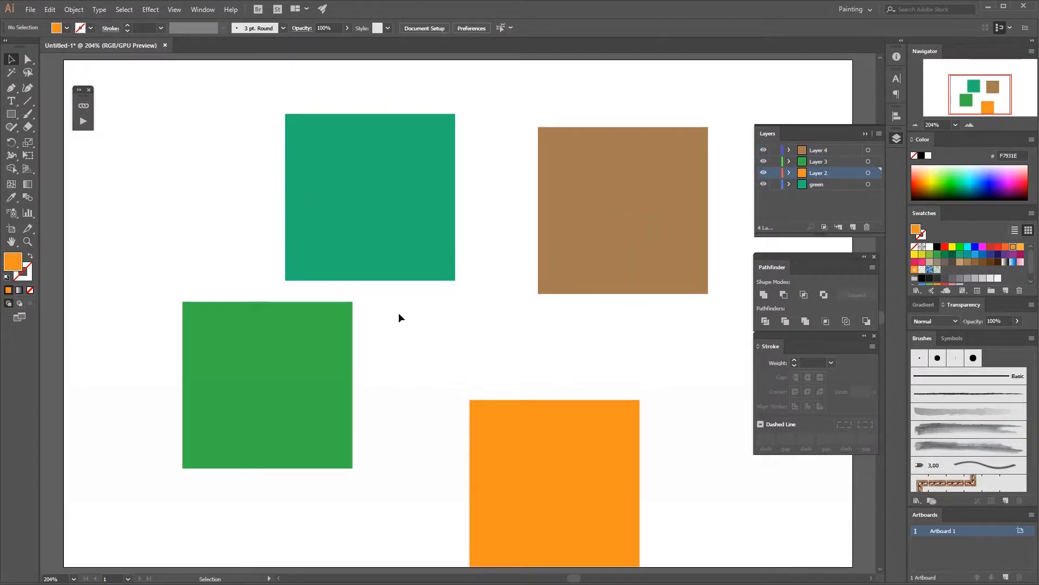
{"action": "left_click", "coordinate": [330, 333]}
{"action": "left_click", "coordinate": [1006, 247]}
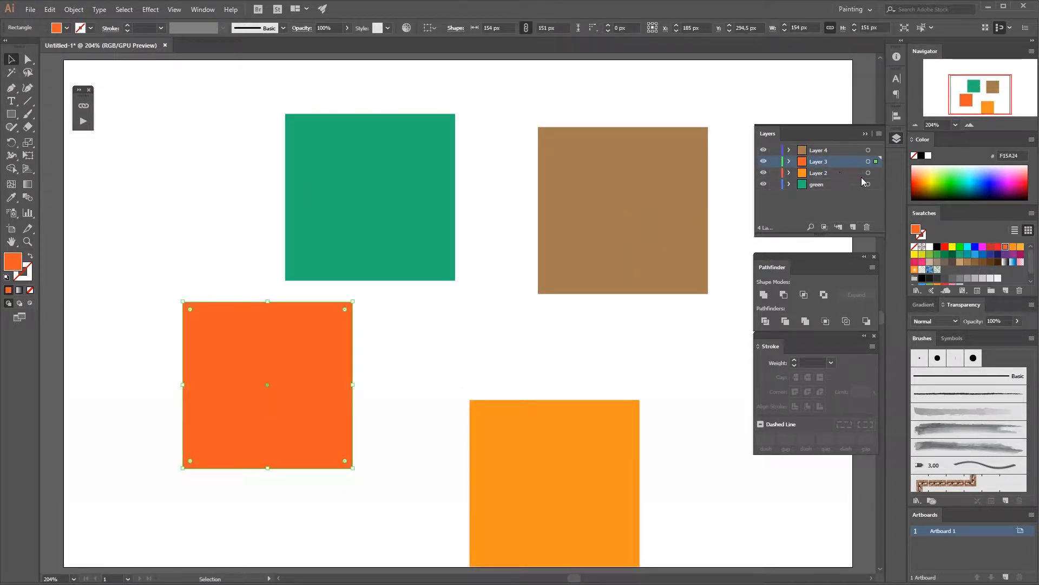
Step: Move the orange square up and slightly left, below the brown square
{"action": "left_click_drag", "start_coordinate": [582, 424], "coordinate": [618, 349]}
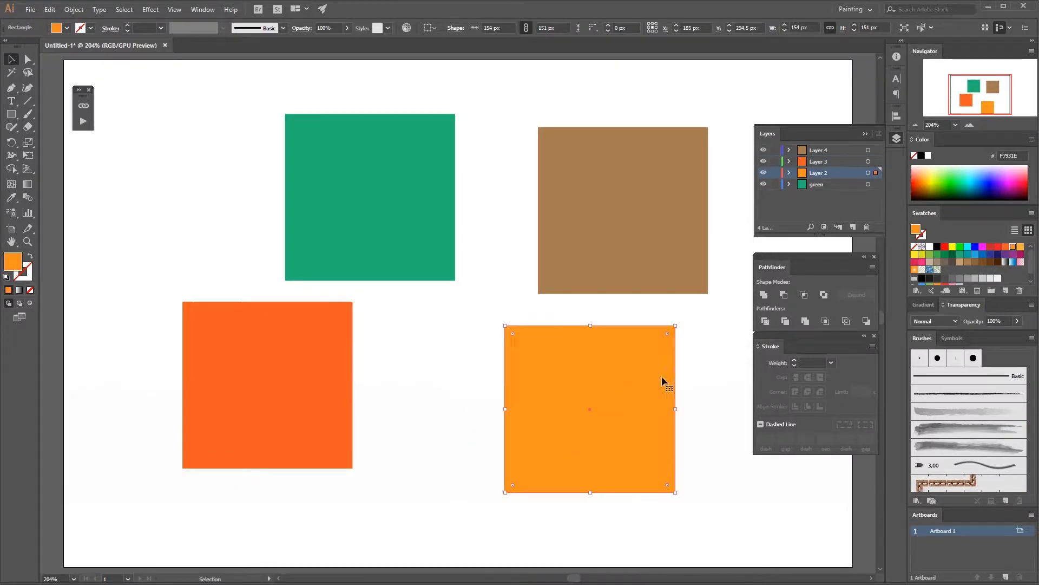
{"action": "left_click", "coordinate": [648, 506]}
{"action": "left_click", "coordinate": [869, 174]}
{"action": "left_click_drag", "start_coordinate": [619, 385], "coordinate": [586, 395]}
{"action": "left_click", "coordinate": [674, 358]}
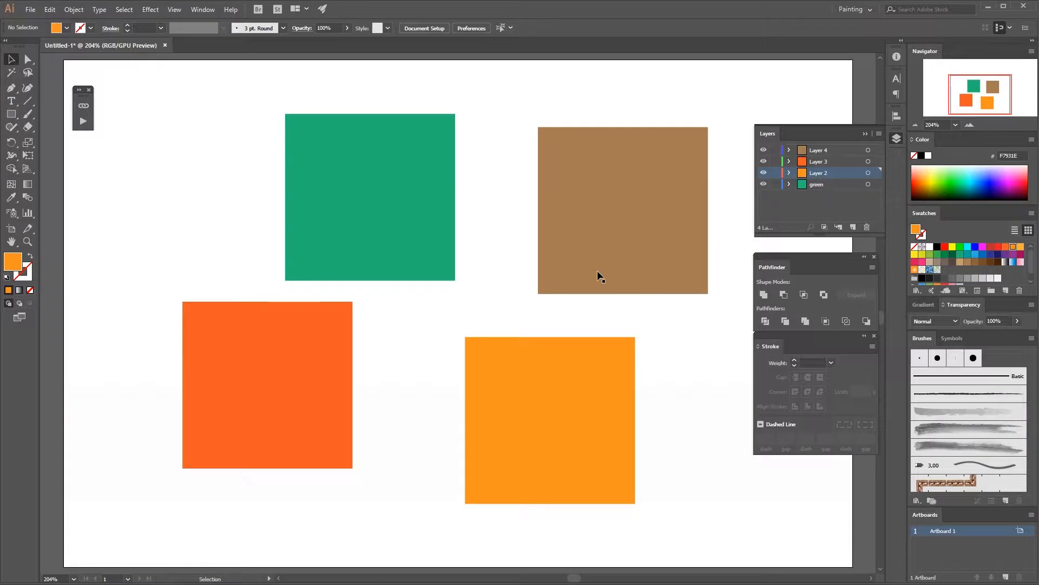
Step: Select each square in turn to check which layer it belongs to
{"action": "left_click", "coordinate": [391, 197]}
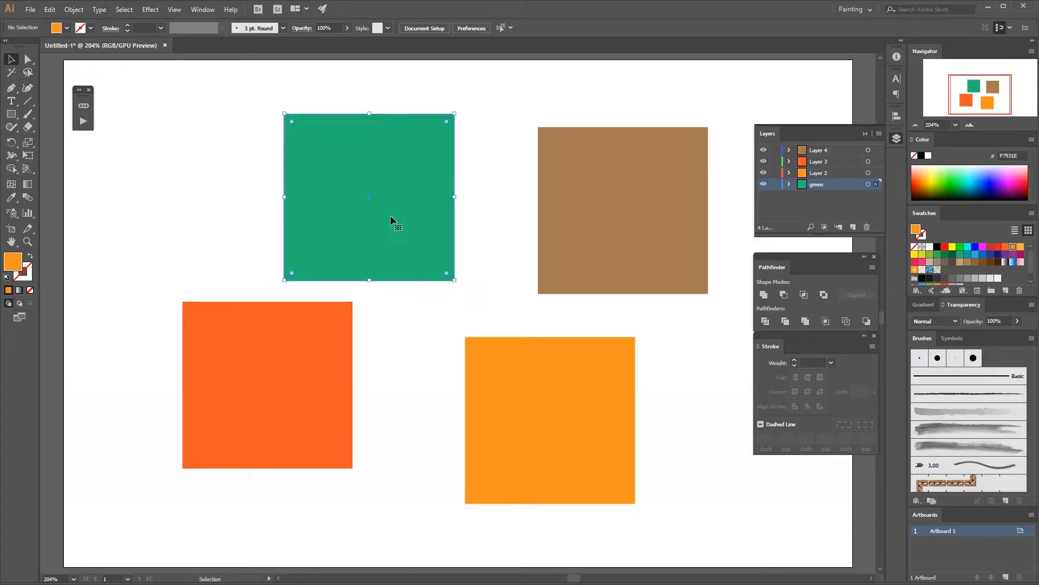
{"action": "left_click", "coordinate": [404, 204]}
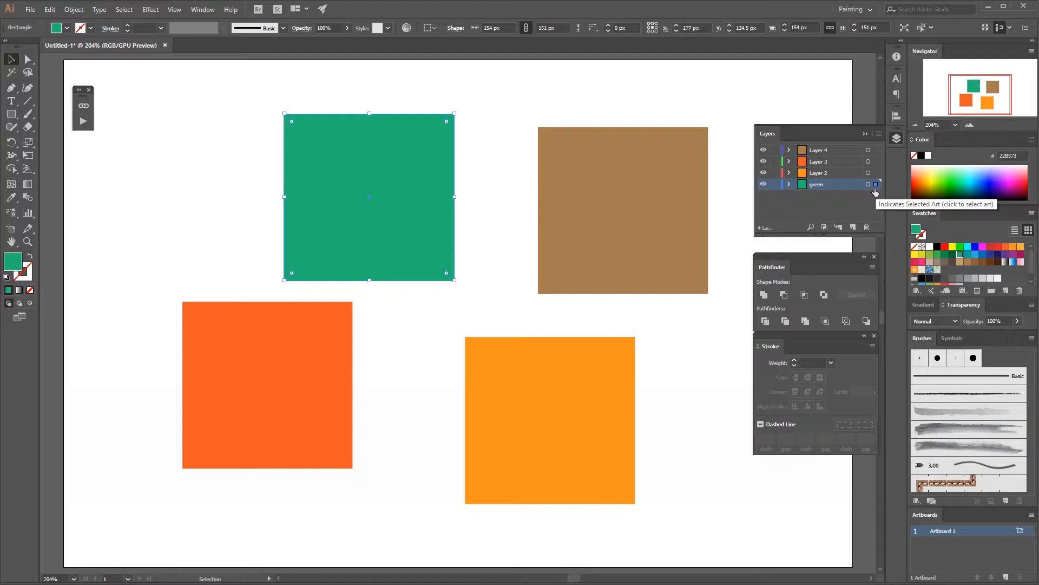
{"action": "left_click", "coordinate": [584, 262]}
{"action": "left_click_drag", "start_coordinate": [562, 415], "coordinate": [562, 413]}
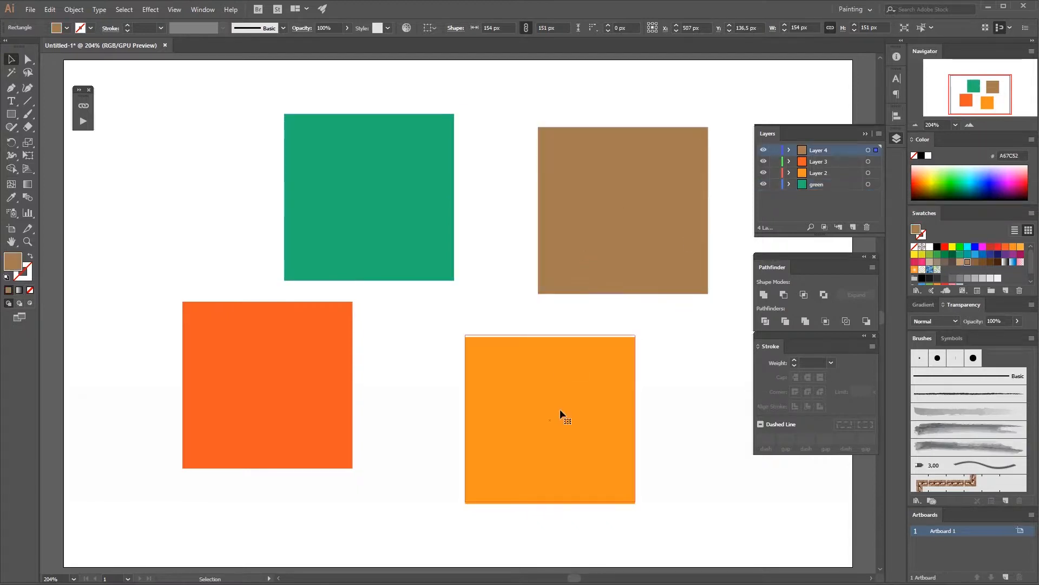
{"action": "left_click", "coordinate": [607, 270]}
{"action": "left_click", "coordinate": [341, 390]}
{"action": "left_click", "coordinate": [395, 206]}
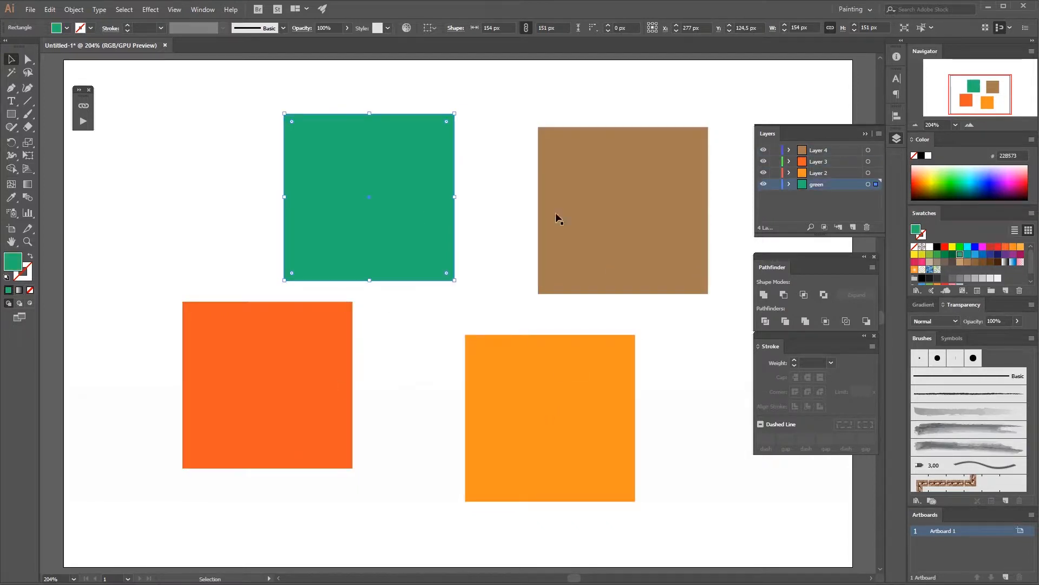
{"action": "left_click", "coordinate": [557, 218]}
{"action": "left_click", "coordinate": [569, 311]}
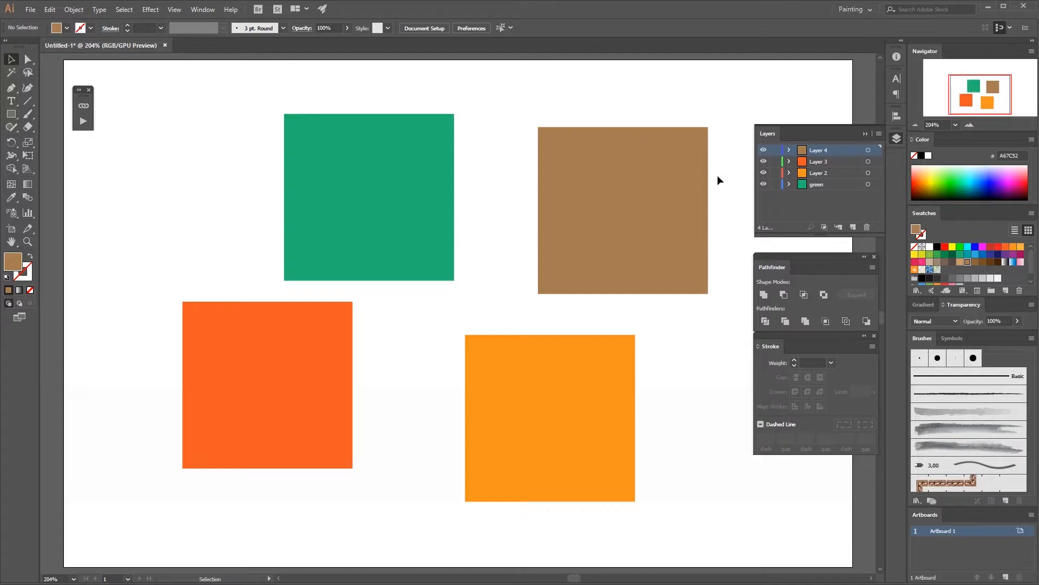
Step: Nest the green layer inside Layer 2 and Layer 2 inside Layer 3 in the Layers panel
{"action": "mouse_move", "coordinate": [818, 183]}
{"action": "left_mouse_down"}
{"action": "mouse_move", "coordinate": [830, 174]}
{"action": "mouse_move", "coordinate": [823, 147]}
{"action": "mouse_move", "coordinate": [814, 160]}
{"action": "mouse_move", "coordinate": [826, 147]}
{"action": "mouse_move", "coordinate": [825, 170]}
{"action": "left_mouse_up"}
{"action": "left_click", "coordinate": [790, 151]}
{"action": "left_click", "coordinate": [789, 150]}
{"action": "left_click", "coordinate": [789, 162]}
{"action": "left_click", "coordinate": [789, 161]}
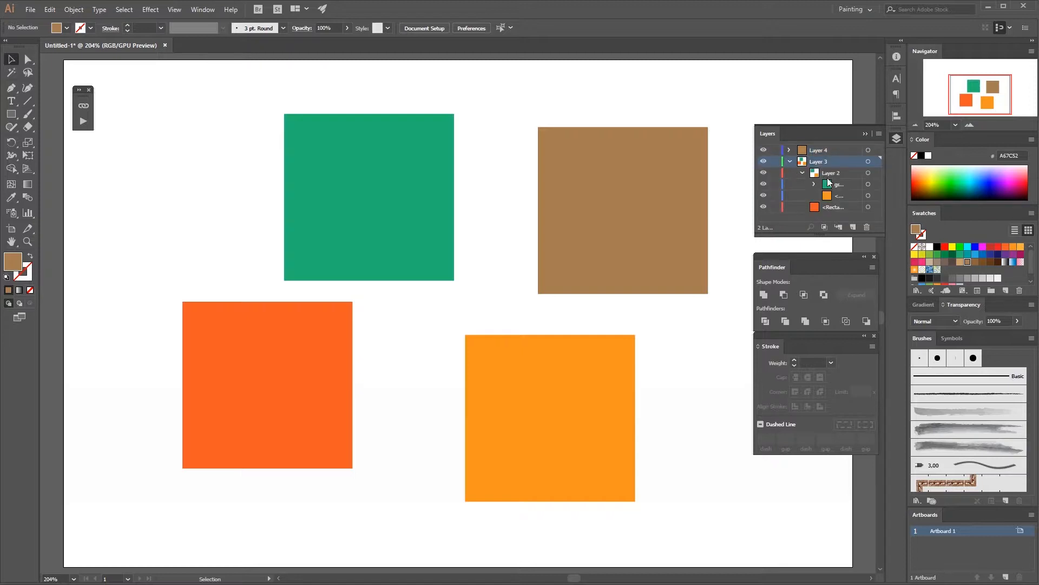
{"action": "left_click_drag", "start_coordinate": [814, 206], "coordinate": [822, 184]}
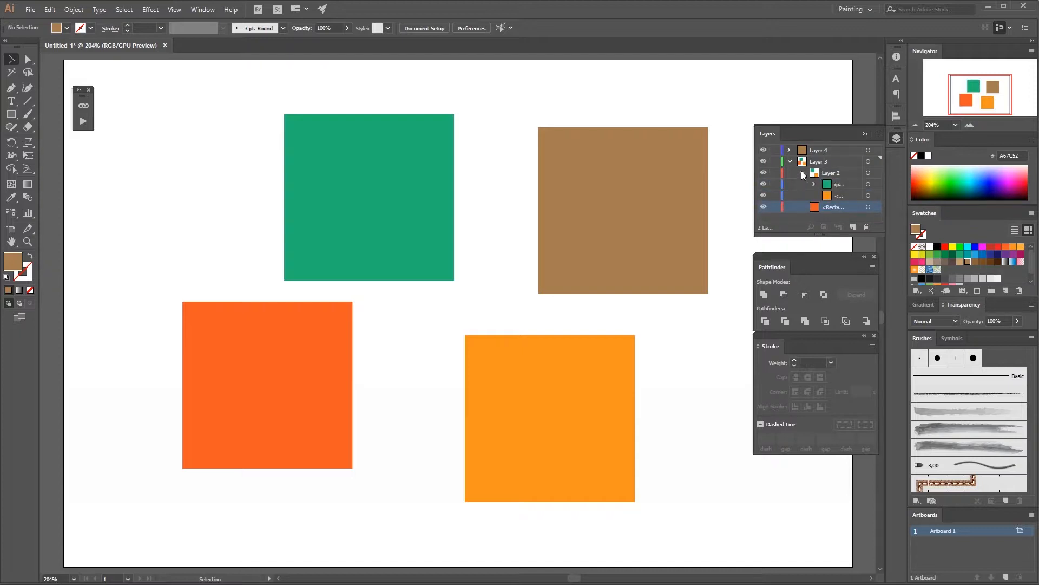
Step: Move the green layer back out to the top level below Layer 4 and collapse Layer 3
{"action": "left_click", "coordinate": [825, 185]}
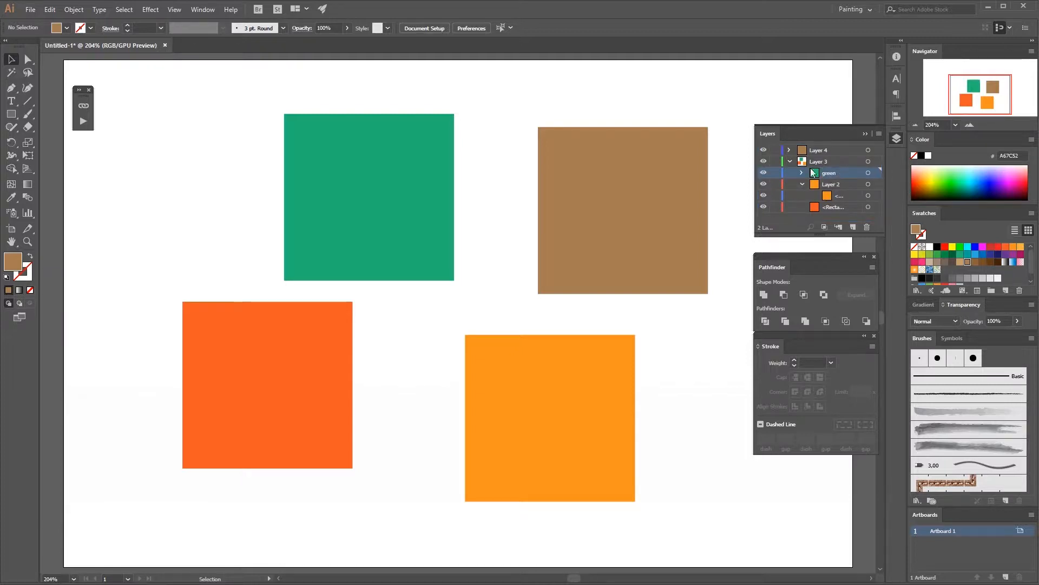
{"action": "left_click", "coordinate": [791, 162]}
{"action": "left_click", "coordinate": [790, 161]}
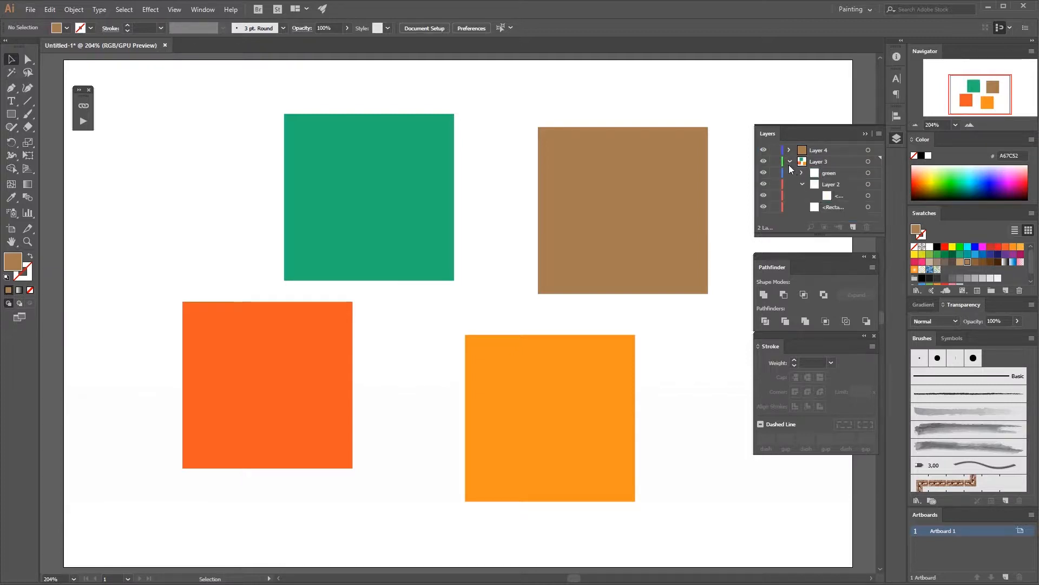
{"action": "left_click_drag", "start_coordinate": [816, 157], "coordinate": [785, 164]}
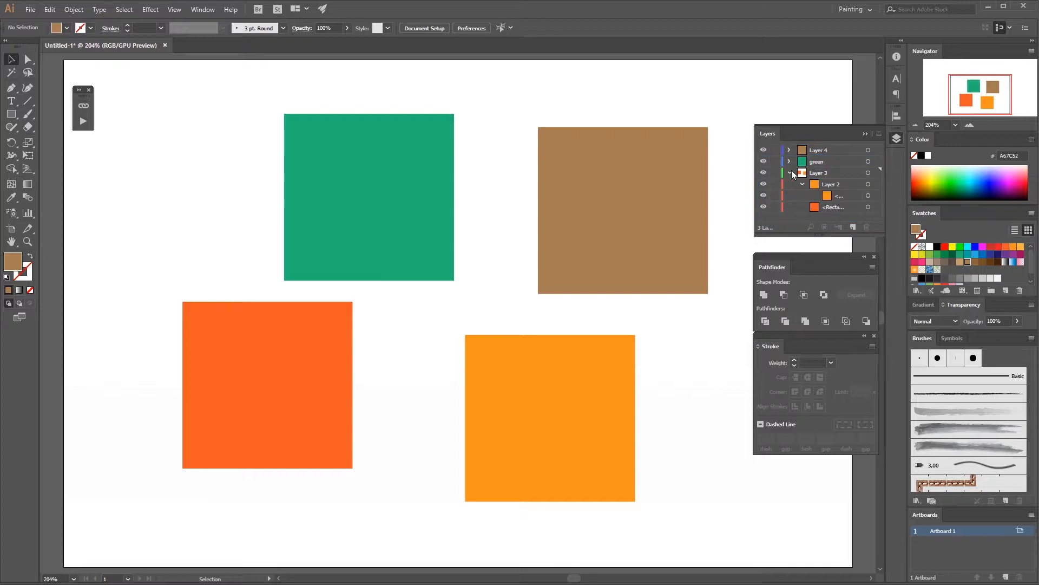
{"action": "left_click", "coordinate": [820, 172]}
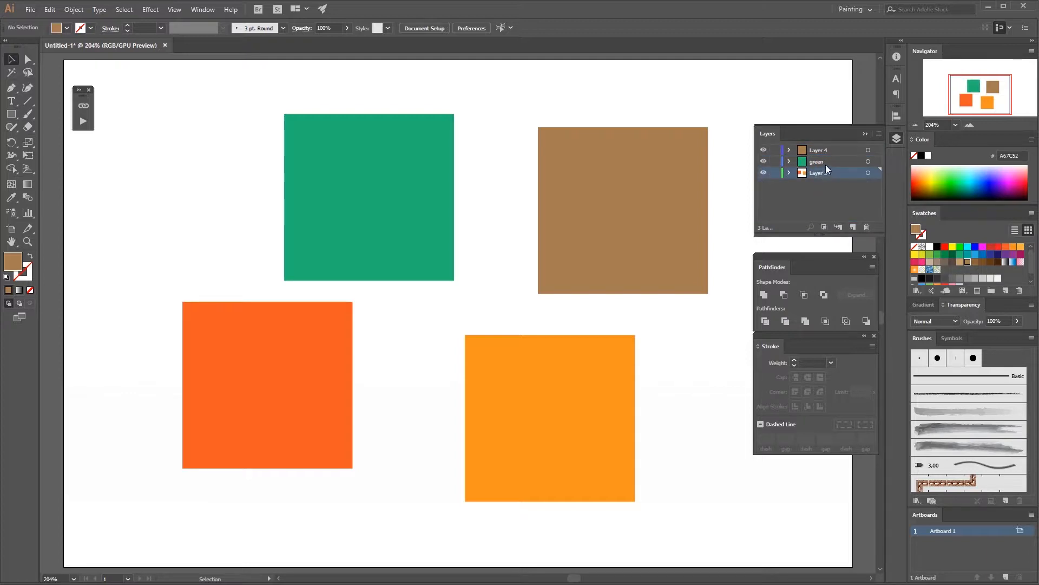
Step: Delete Layer 3 and Layer 4 together with their artwork, confirming each deletion
{"action": "left_click", "coordinate": [867, 228]}
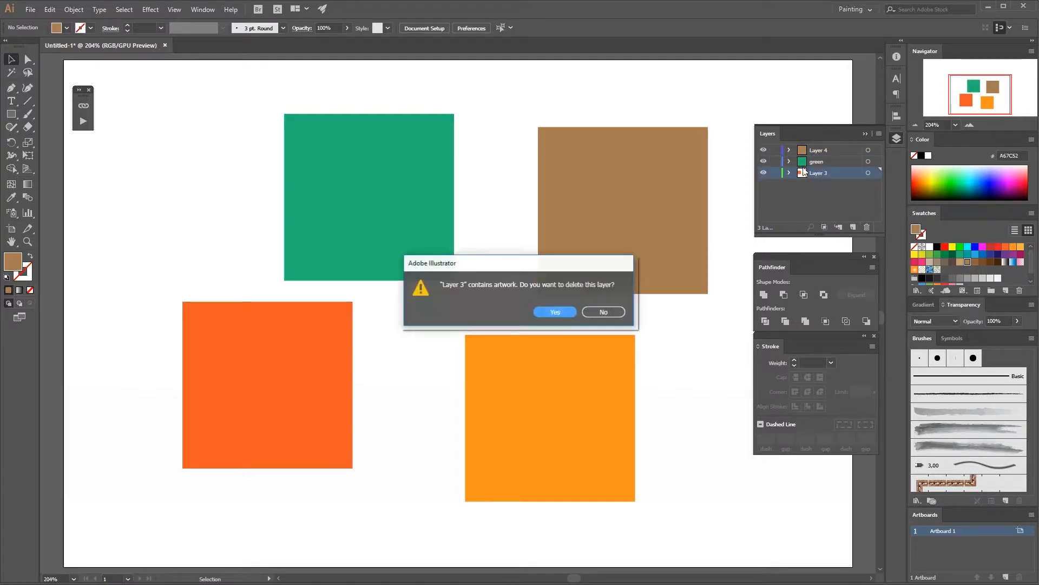
{"action": "left_click", "coordinate": [557, 313]}
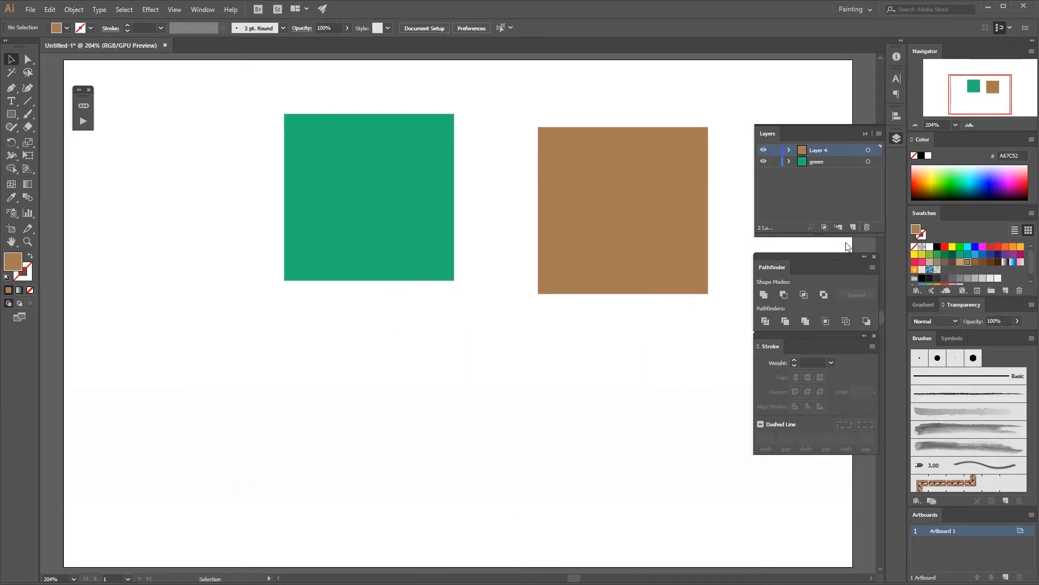
{"action": "left_click", "coordinate": [867, 228]}
{"action": "left_click", "coordinate": [602, 309]}
Step: Move the teal square to the middle of the artboard and close the Layers panel
{"action": "left_click_drag", "start_coordinate": [421, 226], "coordinate": [473, 323]}
{"action": "left_click", "coordinate": [606, 312]}
{"action": "left_click", "coordinate": [636, 282]}
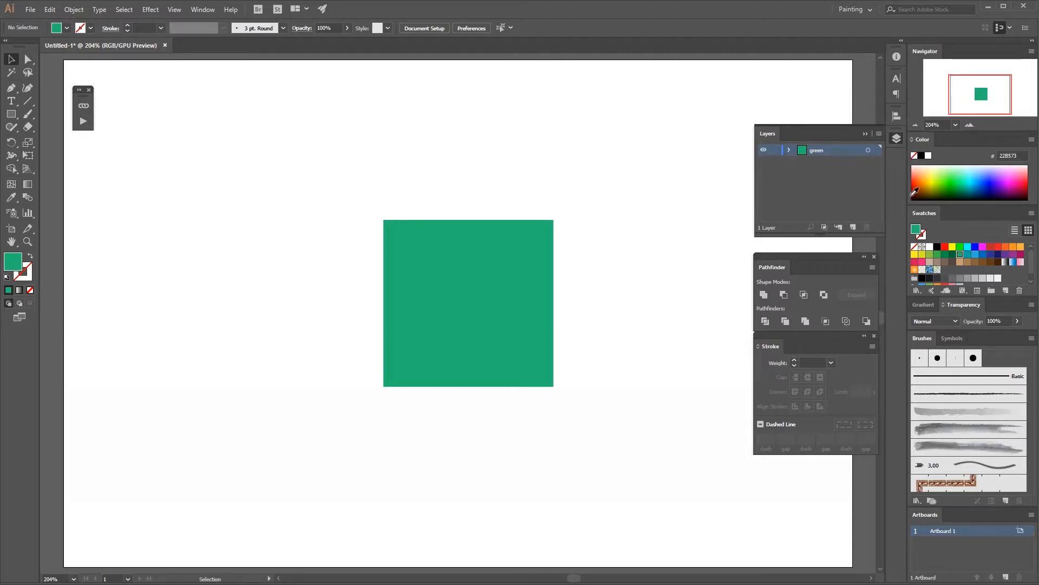
{"action": "left_click", "coordinate": [896, 138]}
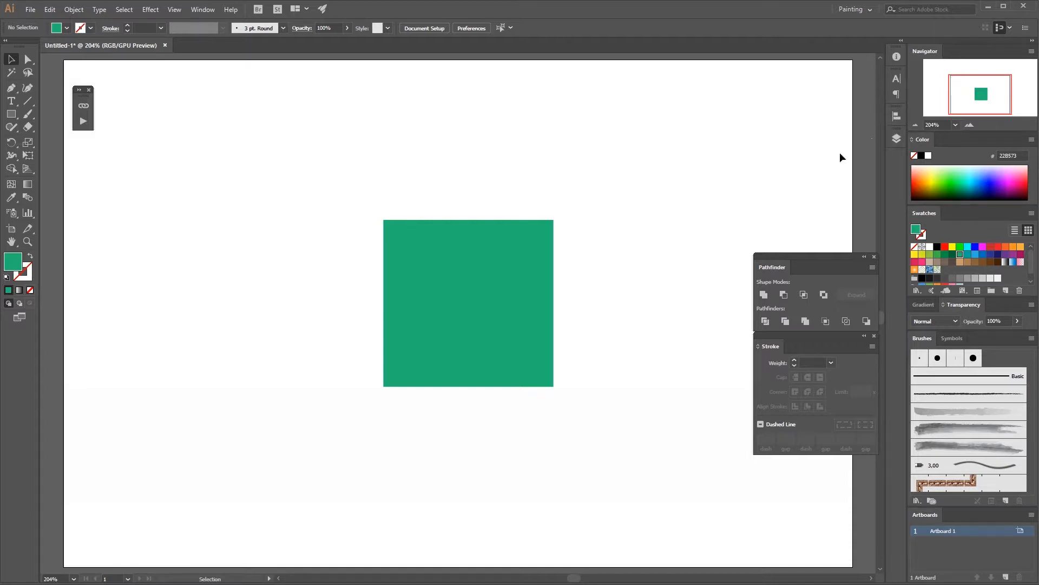
Step: Draw a small square about 75 px above the teal square with the Rectangle tool, then move the teal square lower
{"action": "key", "text": "m"}
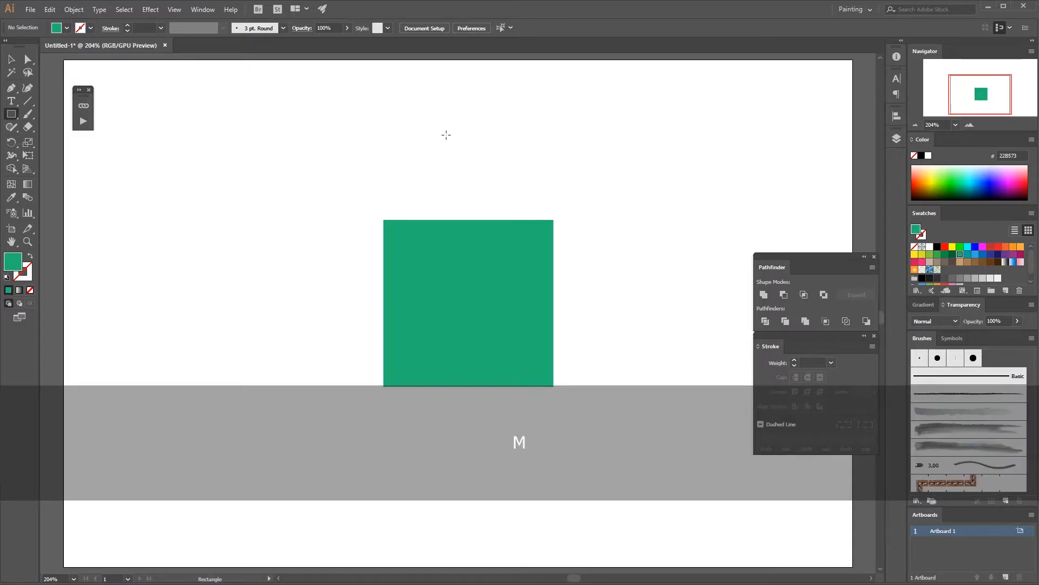
{"action": "left_click_drag", "start_coordinate": [421, 133], "coordinate": [508, 188]}
{"action": "key", "text": "v"}
{"action": "left_click", "coordinate": [562, 218]}
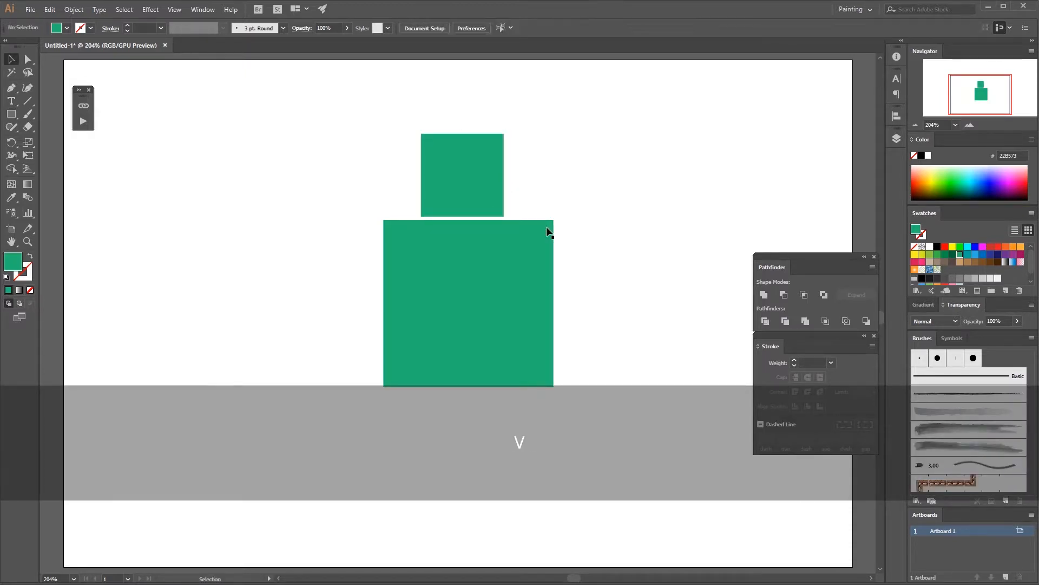
{"action": "left_click_drag", "start_coordinate": [499, 259], "coordinate": [489, 313]}
{"action": "left_click", "coordinate": [569, 275]}
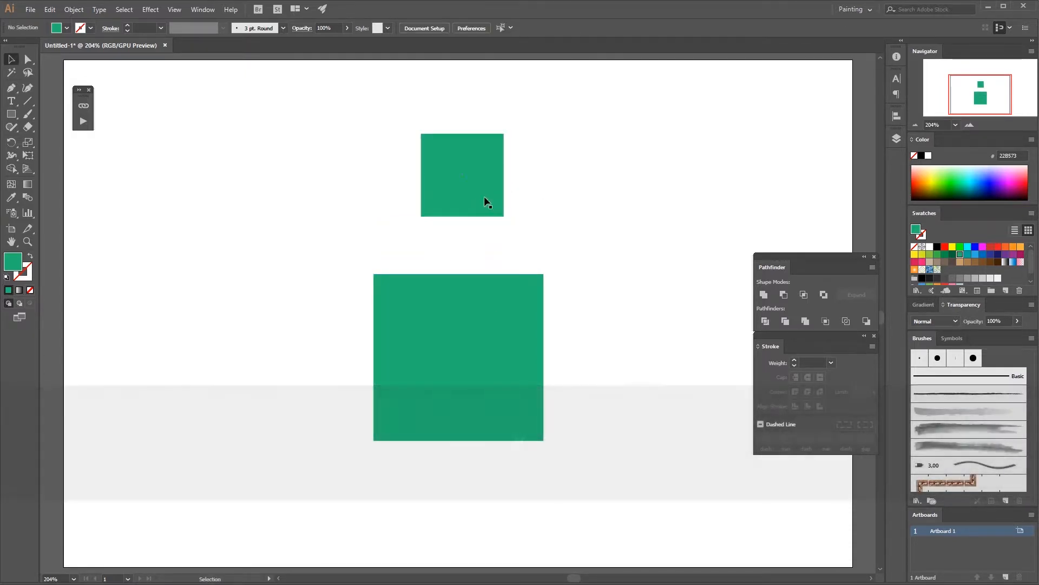
Step: Fill the small square with yellow-green (8CC63F)
{"action": "left_click", "coordinate": [485, 198]}
{"action": "left_click", "coordinate": [937, 254]}
{"action": "left_click", "coordinate": [677, 262]}
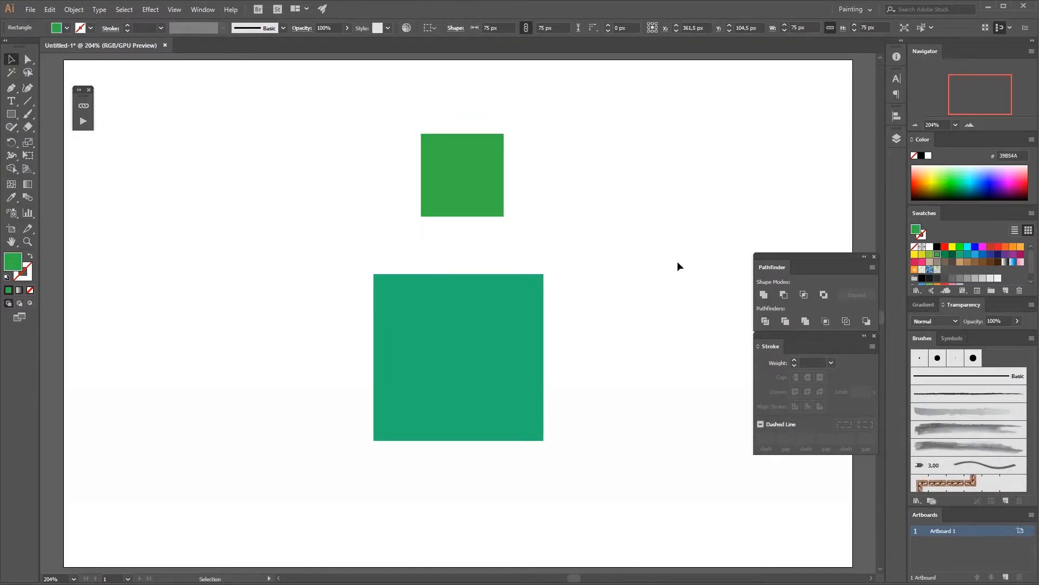
{"action": "left_click", "coordinate": [483, 199]}
{"action": "left_click", "coordinate": [930, 254]}
{"action": "left_click", "coordinate": [639, 270]}
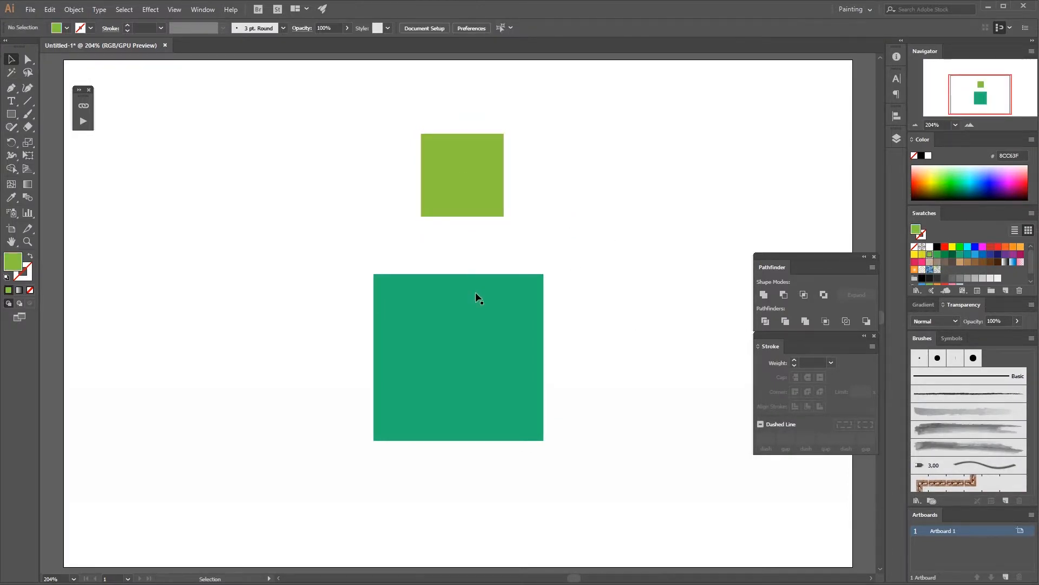
Step: Move the yellow-green square to the upper right, away from the teal square
{"action": "left_click", "coordinate": [480, 328]}
{"action": "left_click_drag", "start_coordinate": [486, 182], "coordinate": [690, 199]}
{"action": "left_click", "coordinate": [627, 403]}
{"action": "left_click", "coordinate": [699, 187]}
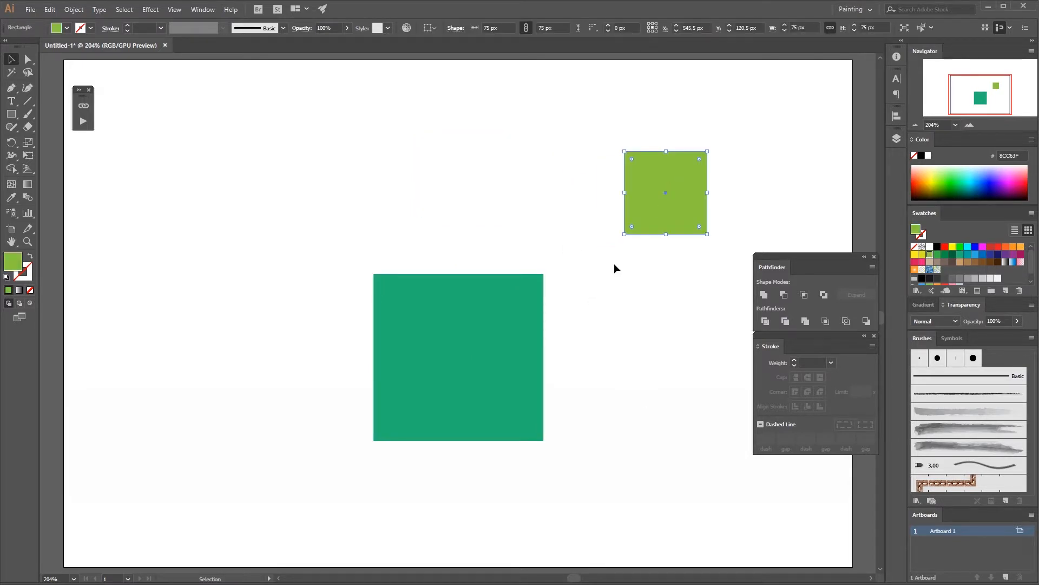
Step: Select both squares and align them horizontally to the left, to the right, and finally on their centers
{"action": "left_click", "coordinate": [499, 332], "text": "shift"}
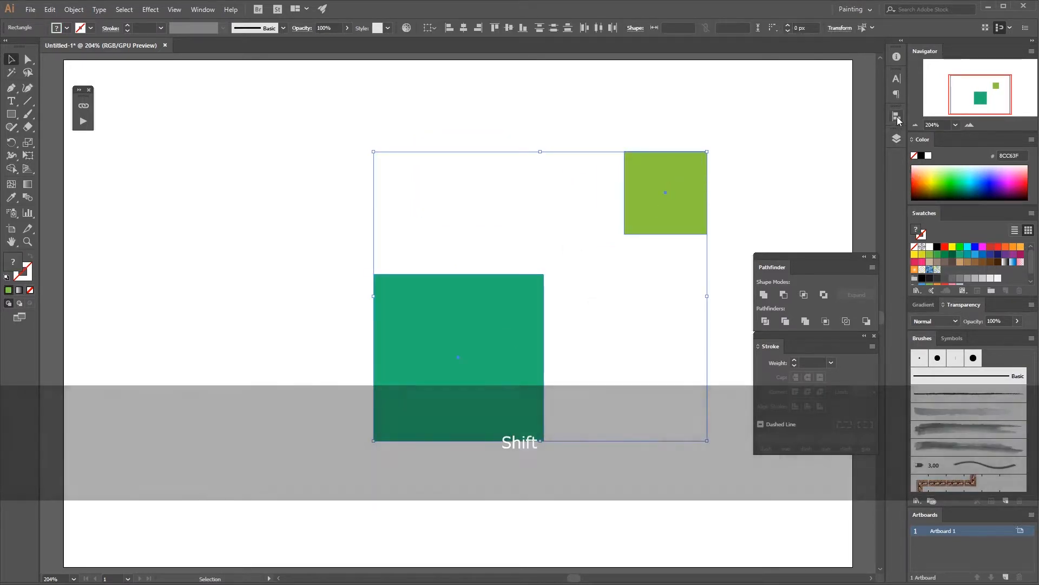
{"action": "left_click", "coordinate": [897, 116]}
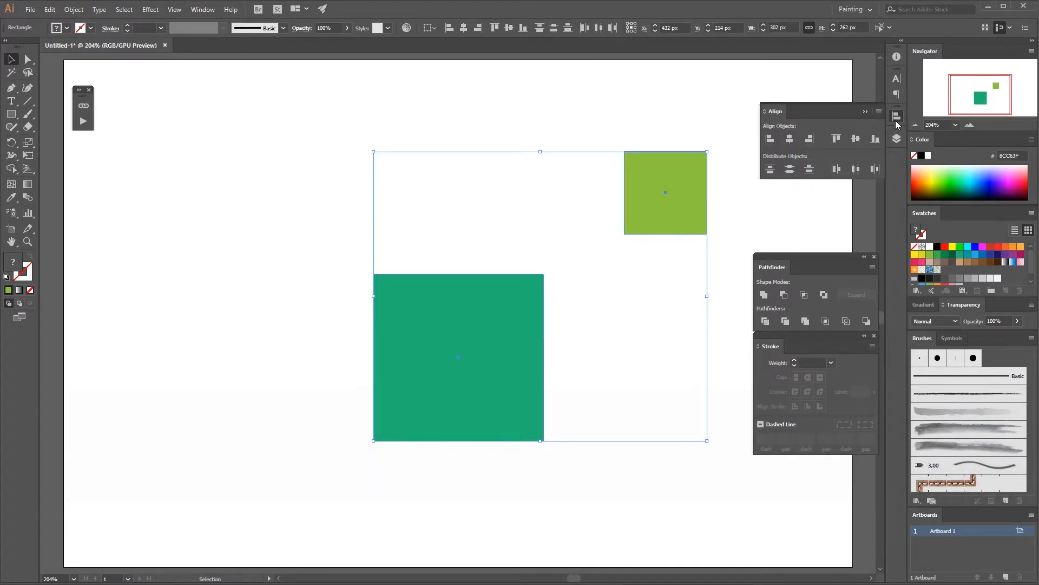
{"action": "left_click", "coordinate": [769, 141]}
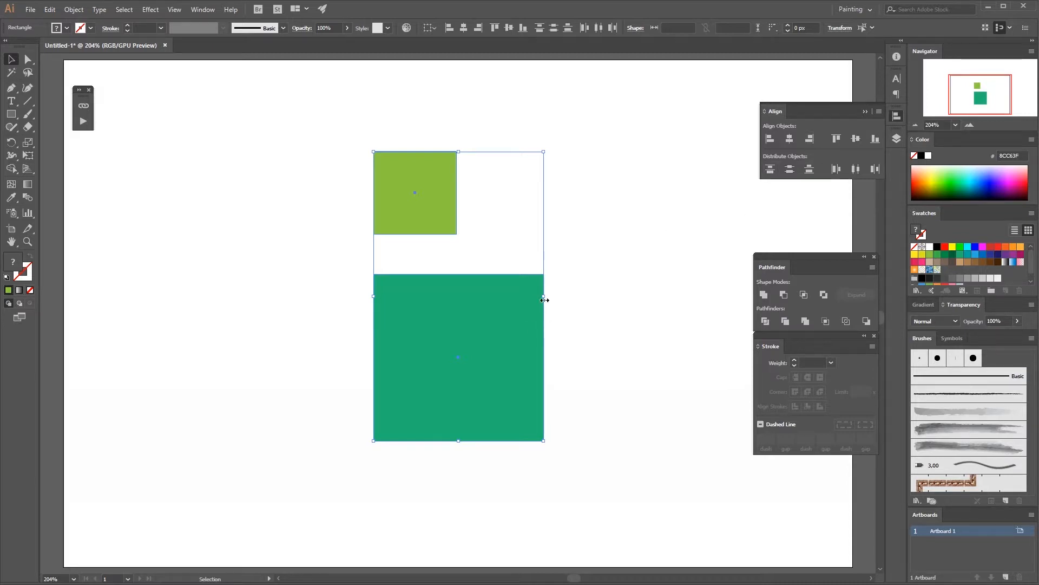
{"action": "left_click", "coordinate": [809, 139]}
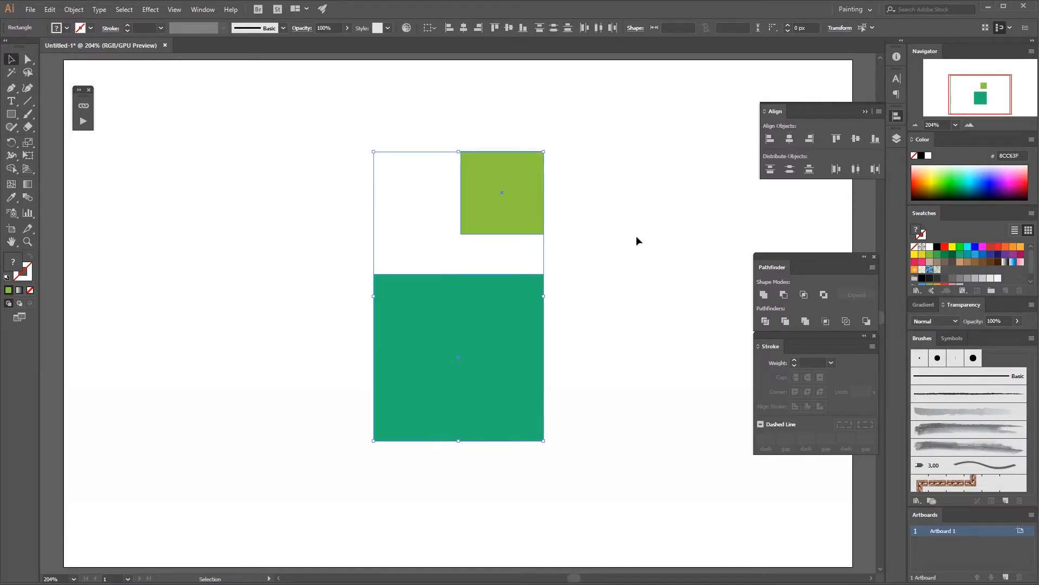
{"action": "left_click", "coordinate": [790, 138]}
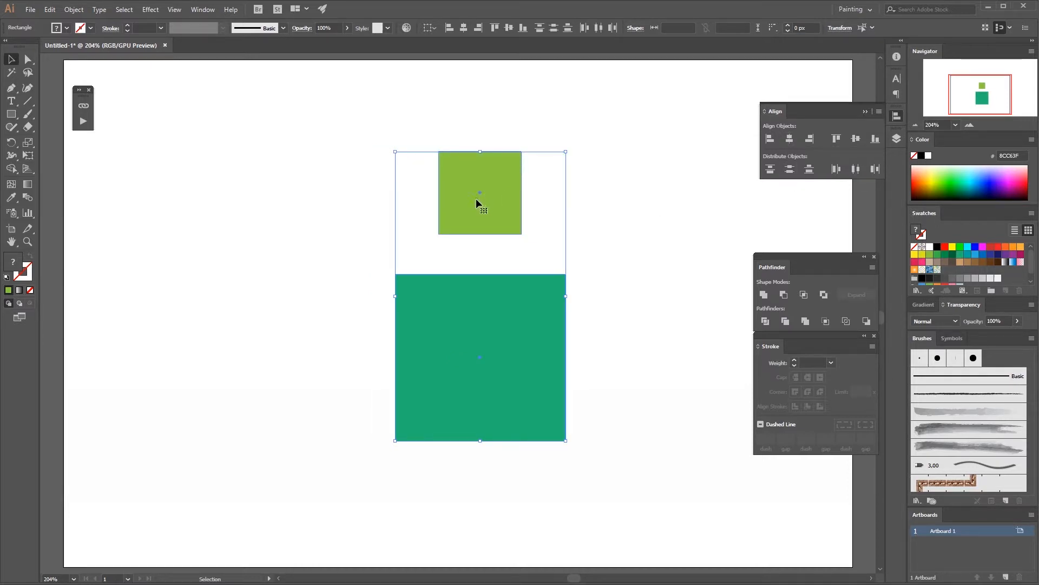
Step: Show the rulers, drag a vertical guide through both squares' centers, then select and delete the guide
{"action": "key", "text": "ctrl+r"}
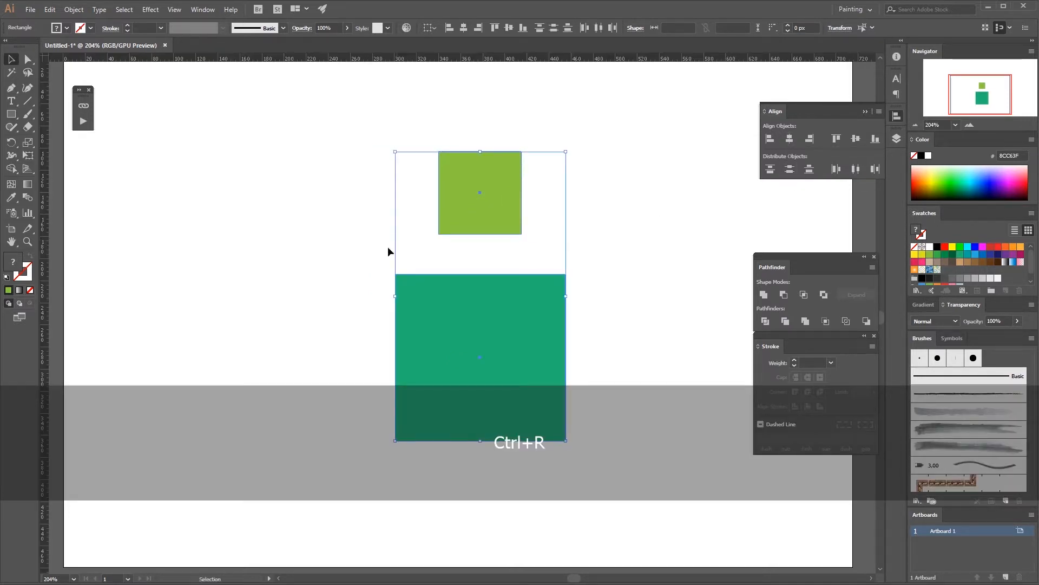
{"action": "left_click_drag", "start_coordinate": [45, 318], "coordinate": [480, 335]}
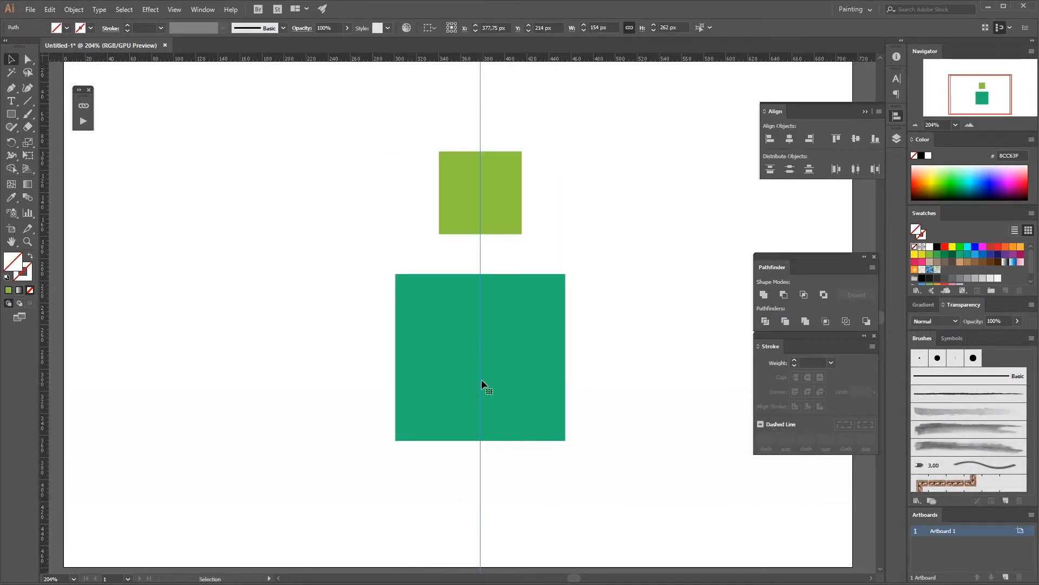
{"action": "left_click", "coordinate": [553, 242]}
{"action": "left_click_drag", "start_coordinate": [540, 112], "coordinate": [485, 249]}
{"action": "key", "text": "Delete"}
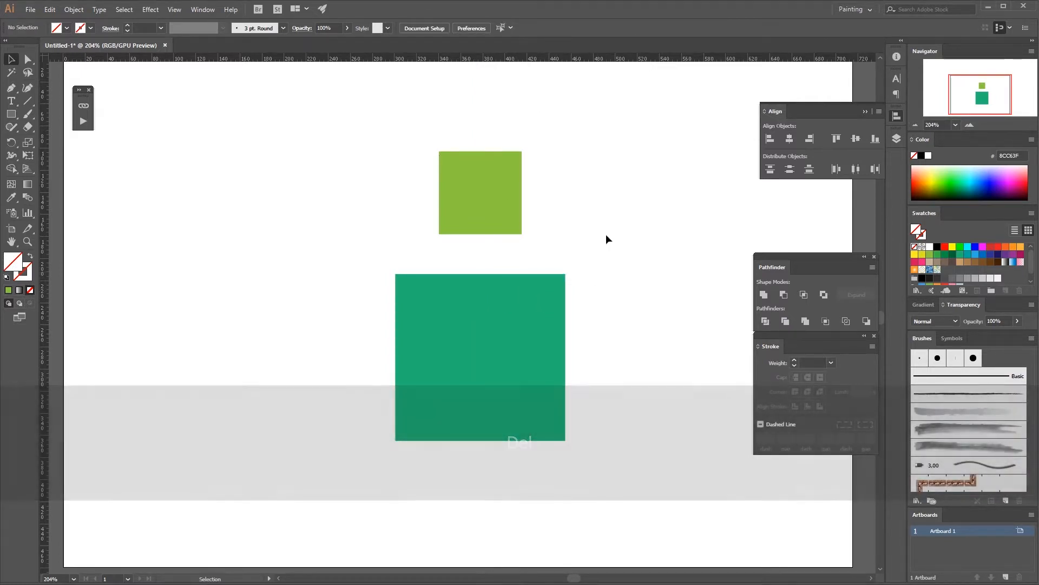
Step: Select both squares and align their top edges
{"action": "left_click", "coordinate": [502, 208]}
{"action": "left_click", "coordinate": [515, 341], "text": "shift"}
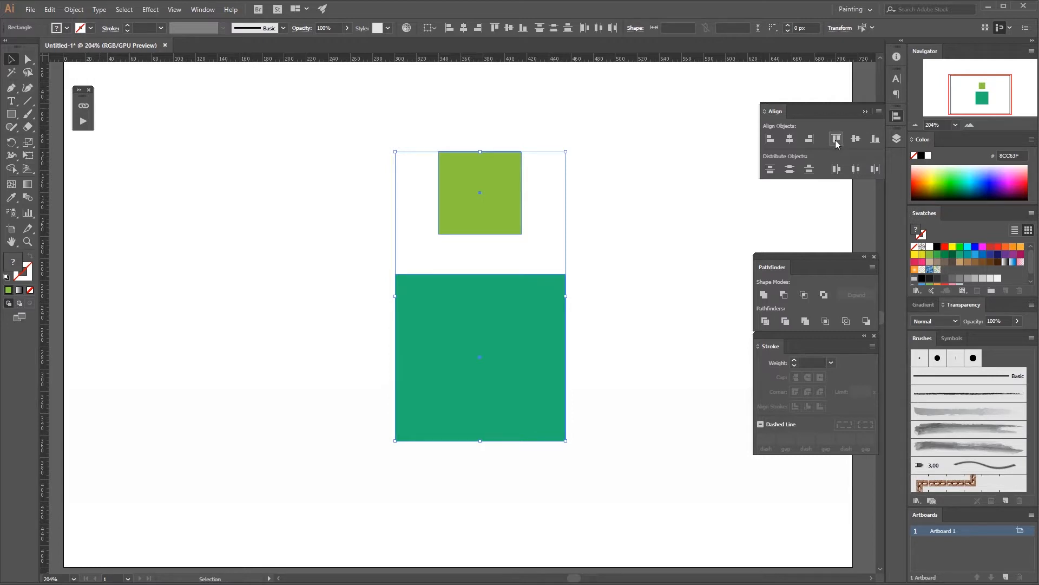
{"action": "left_click", "coordinate": [837, 140]}
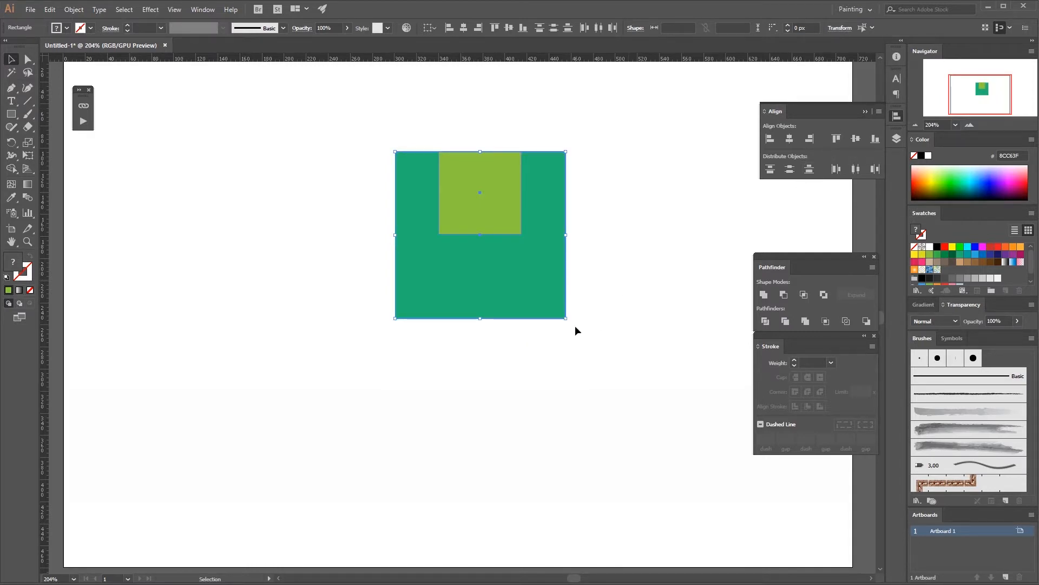
Step: Move the yellow-green square down to the lower left of the teal square
{"action": "left_click", "coordinate": [501, 348]}
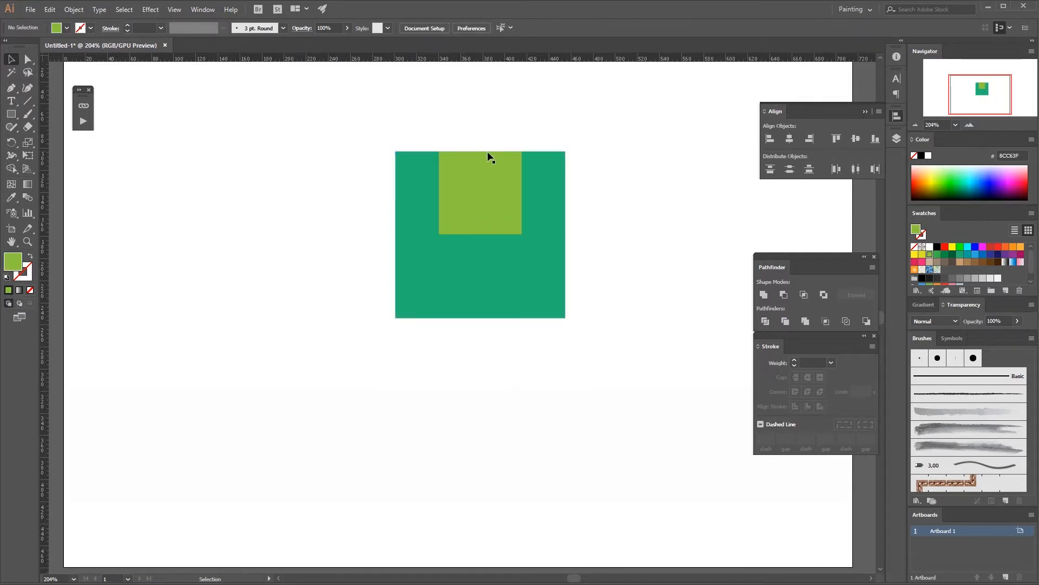
{"action": "left_click_drag", "start_coordinate": [454, 137], "coordinate": [492, 164]}
{"action": "left_click", "coordinate": [603, 207]}
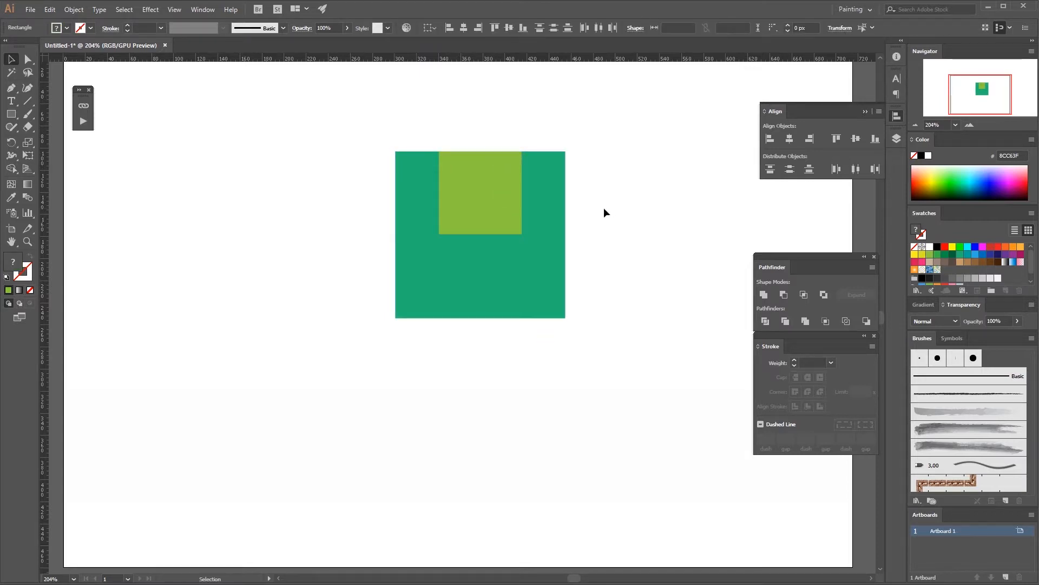
{"action": "left_click_drag", "start_coordinate": [485, 209], "coordinate": [343, 357]}
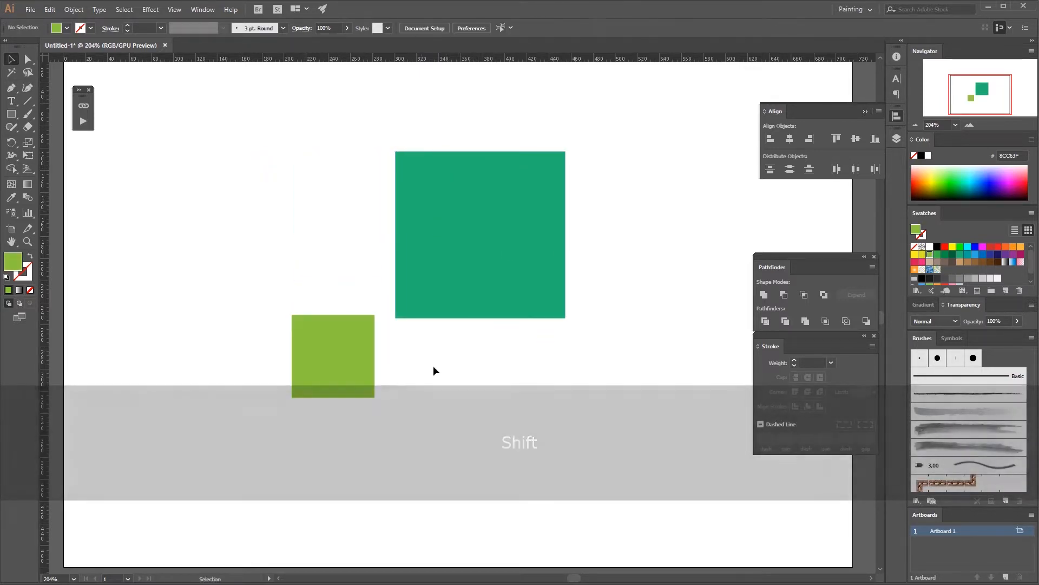
{"action": "left_click_drag", "start_coordinate": [504, 360], "coordinate": [559, 352]}
Step: Select both squares and align them on vertical centers, then on their bottom edges
{"action": "left_click", "coordinate": [524, 263]}
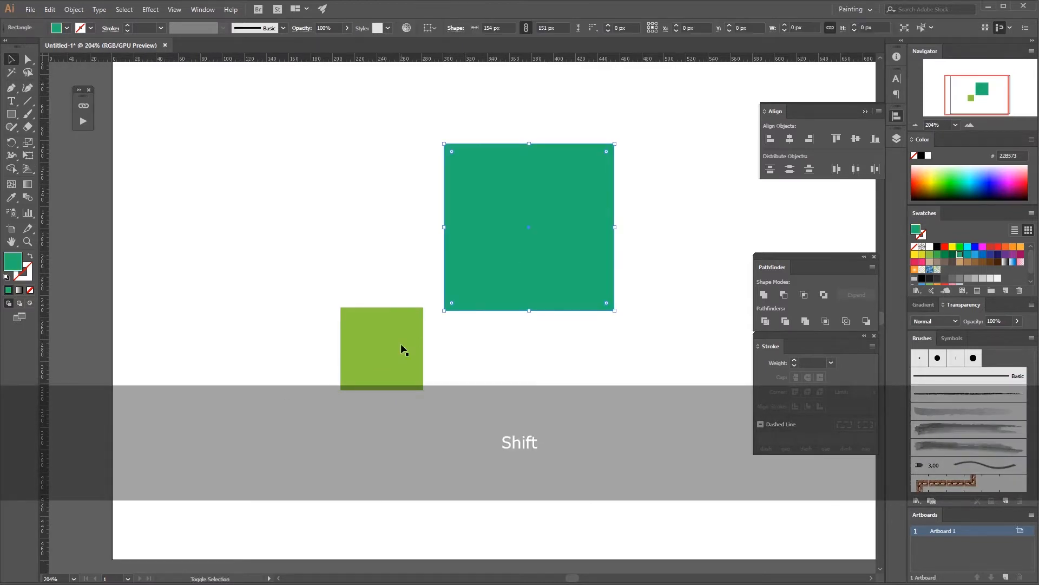
{"action": "left_click", "coordinate": [401, 346], "text": "shift"}
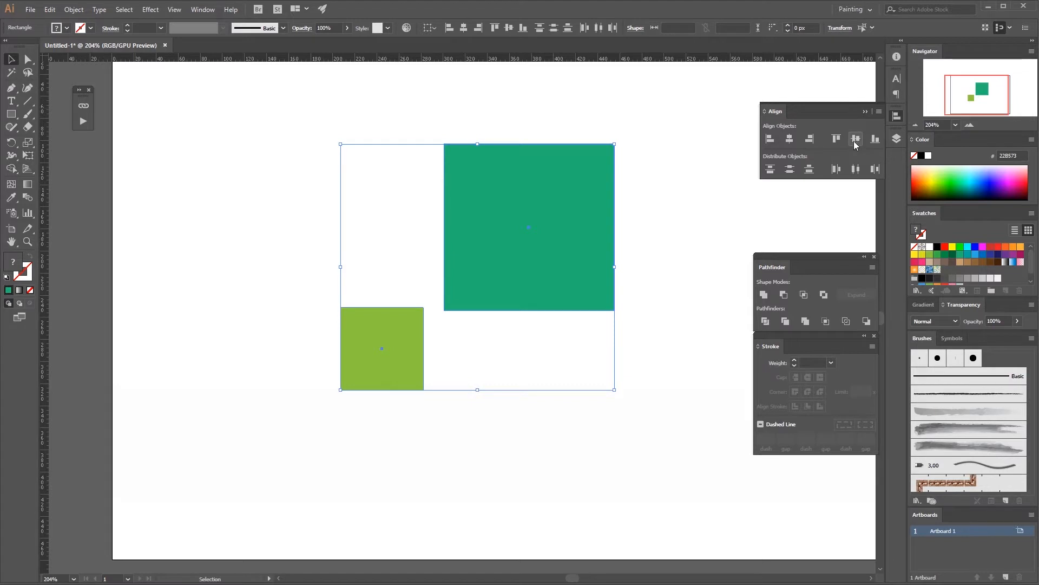
{"action": "left_click", "coordinate": [855, 139]}
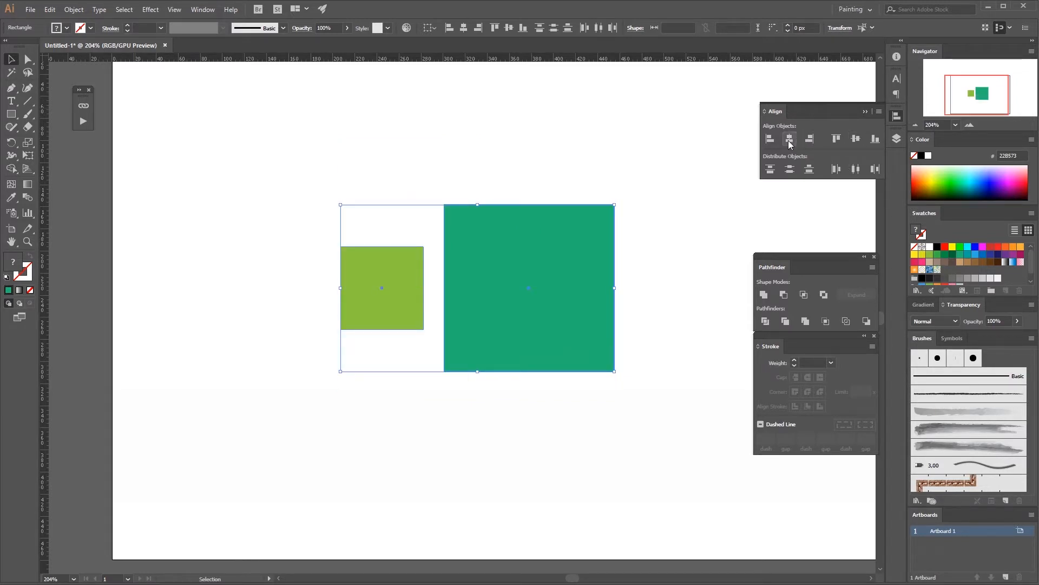
{"action": "left_click", "coordinate": [876, 140]}
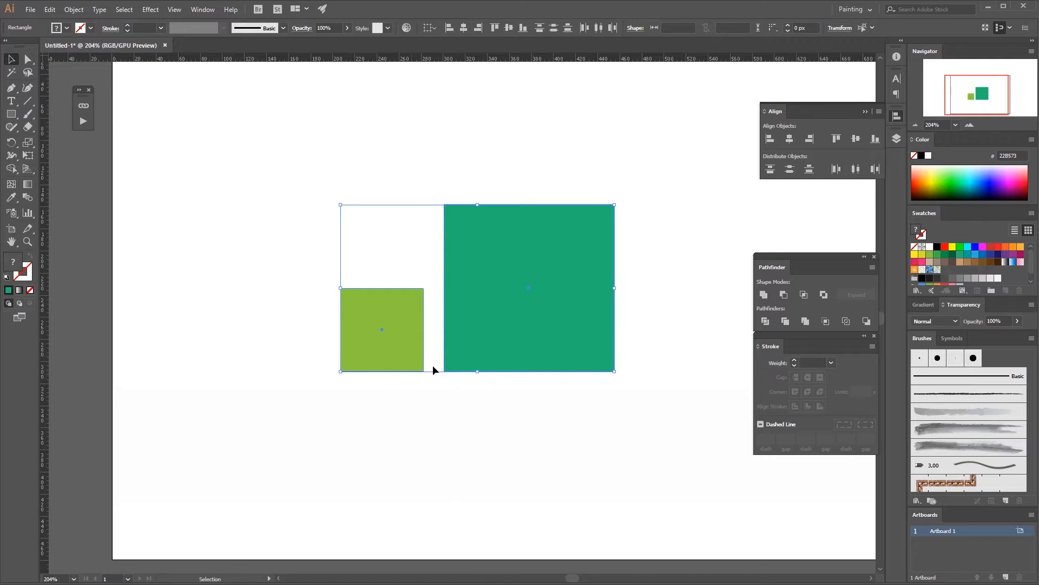
Step: Close the Align panel and delete the teal square
{"action": "left_click", "coordinate": [897, 117]}
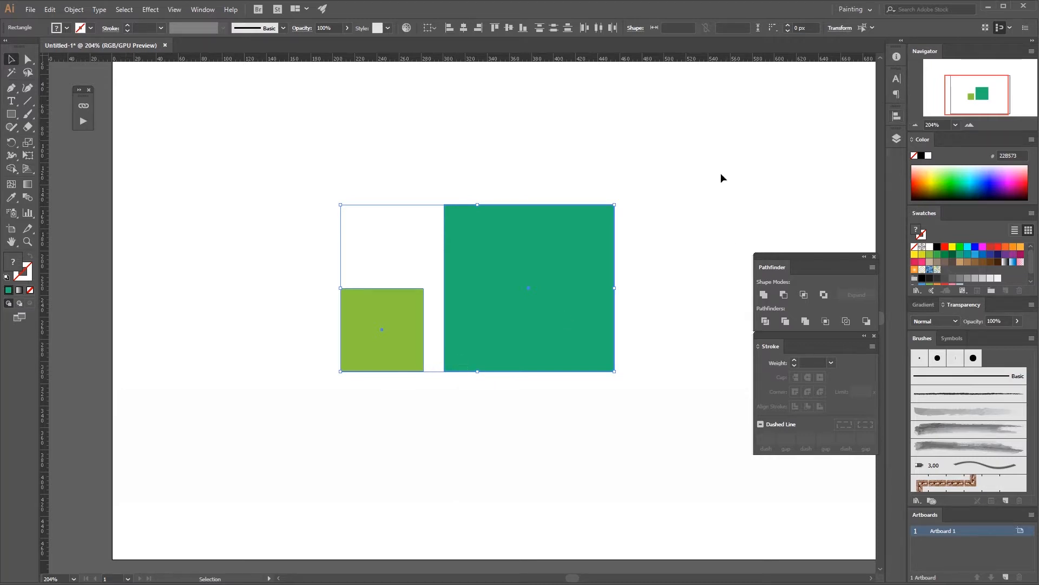
{"action": "left_click", "coordinate": [642, 313]}
{"action": "left_click", "coordinate": [566, 318]}
{"action": "key", "text": "Delete"}
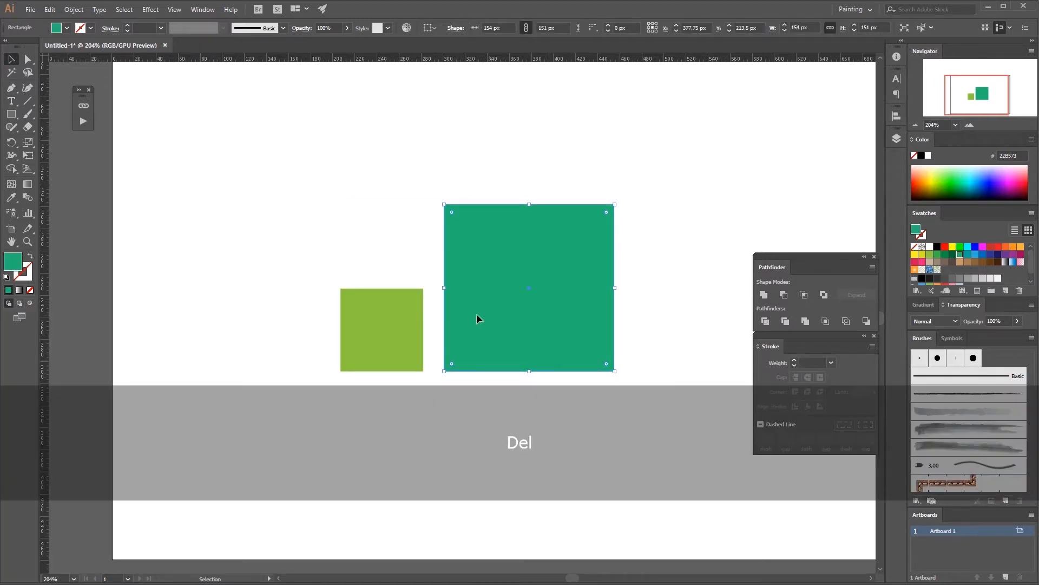
Step: Scale the yellow-green square proportionally to about 141 px
{"action": "left_click", "coordinate": [420, 292]}
{"action": "left_click_drag", "start_coordinate": [423, 289], "coordinate": [554, 289]}
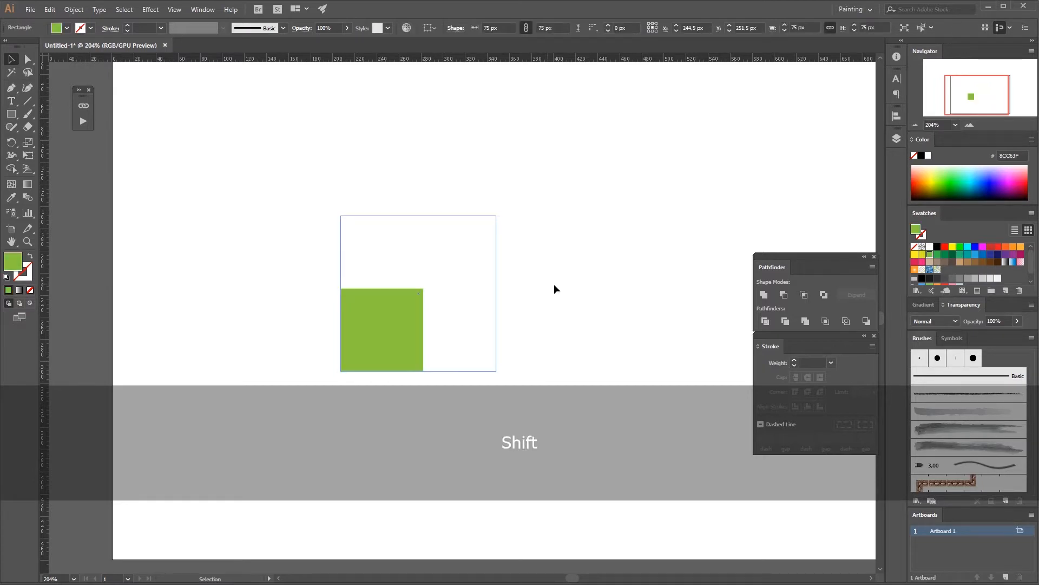
{"action": "left_click_drag", "start_coordinate": [441, 303], "coordinate": [614, 275]}
Step: Fit the artboard in the window and open the Paragraph panel
{"action": "double_click", "coordinate": [11, 243]}
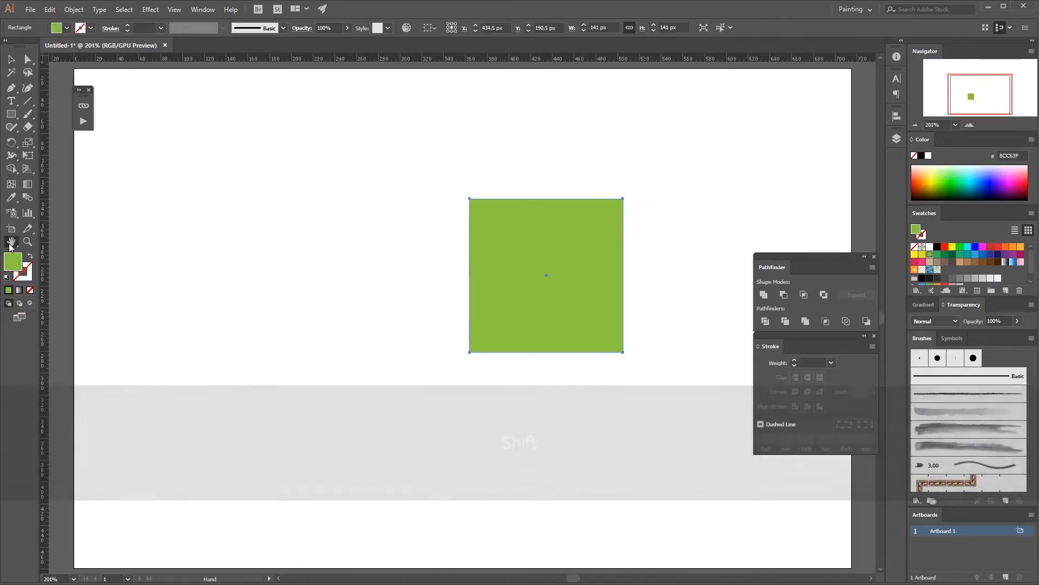
{"action": "key", "text": "v"}
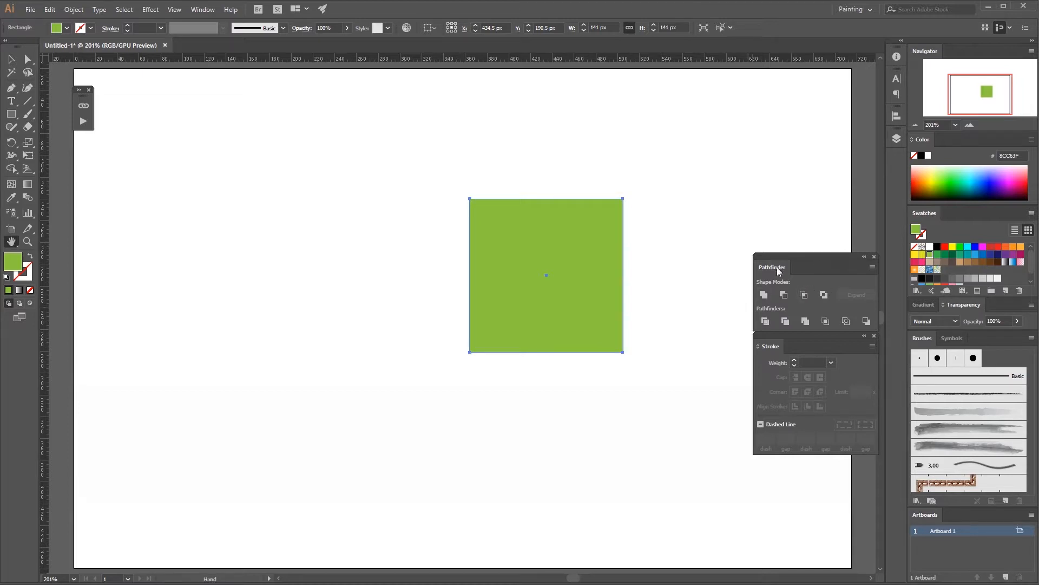
{"action": "key", "text": "h"}
{"action": "left_click", "coordinate": [896, 94]}
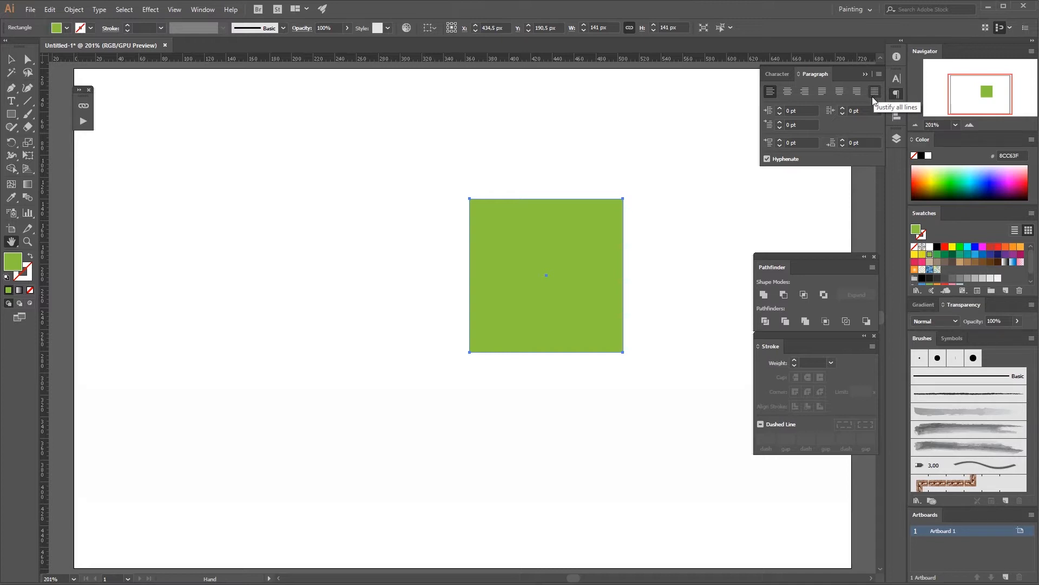
{"action": "key", "text": "v"}
{"action": "key", "text": "h"}
{"action": "key", "text": "v"}
Step: Move the yellow-green square to the left side of the artboard
{"action": "left_click_drag", "start_coordinate": [554, 305], "coordinate": [265, 286]}
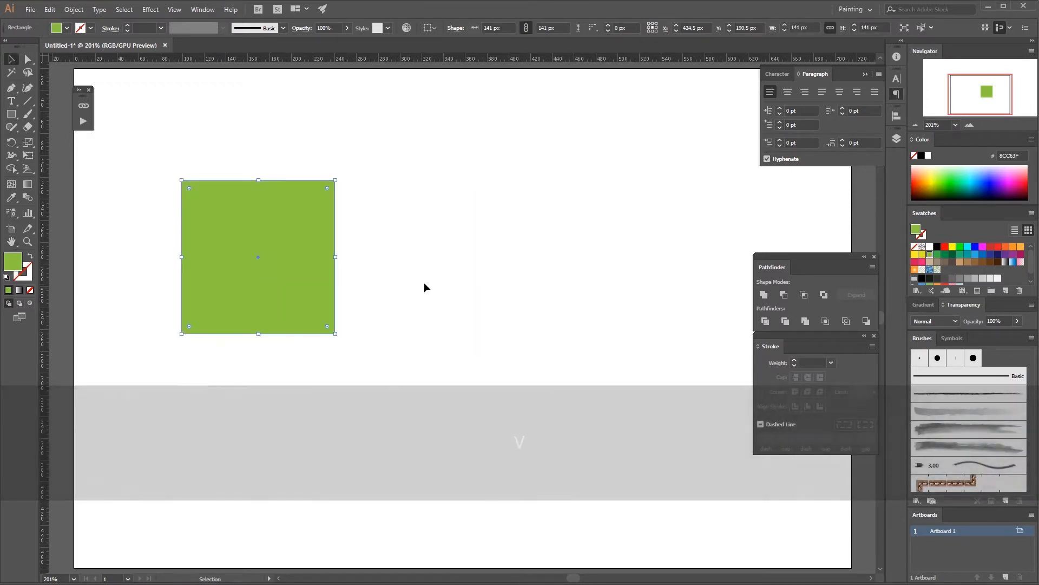
{"action": "left_click", "coordinate": [424, 285]}
Step: Draw a text area to the right of the square and fill it with placeholder text
{"action": "left_click", "coordinate": [12, 102]}
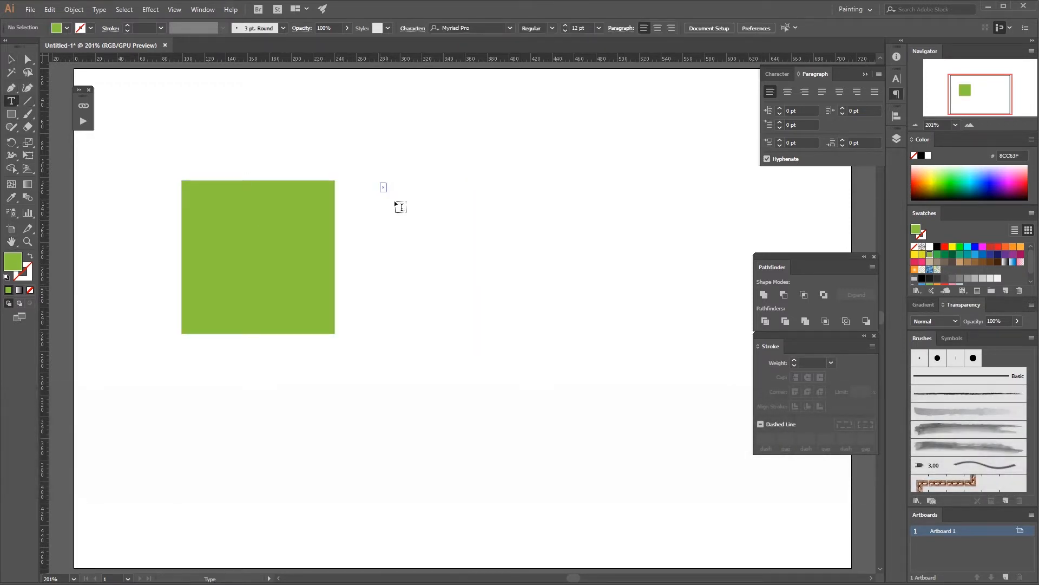
{"action": "left_click_drag", "start_coordinate": [395, 202], "coordinate": [605, 440]}
{"action": "type", "text": "t"}
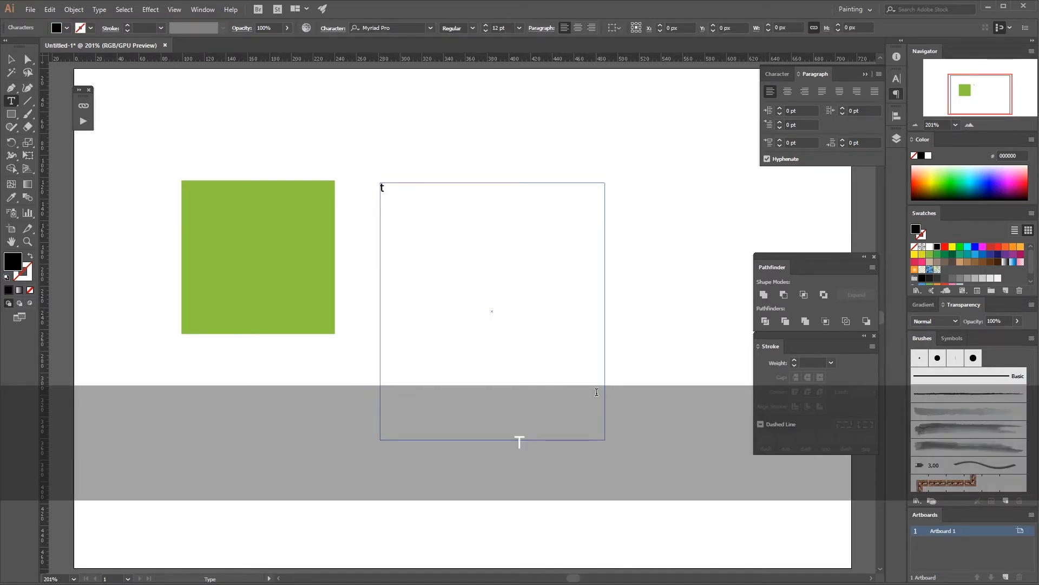
{"action": "key", "text": "BackSpace"}
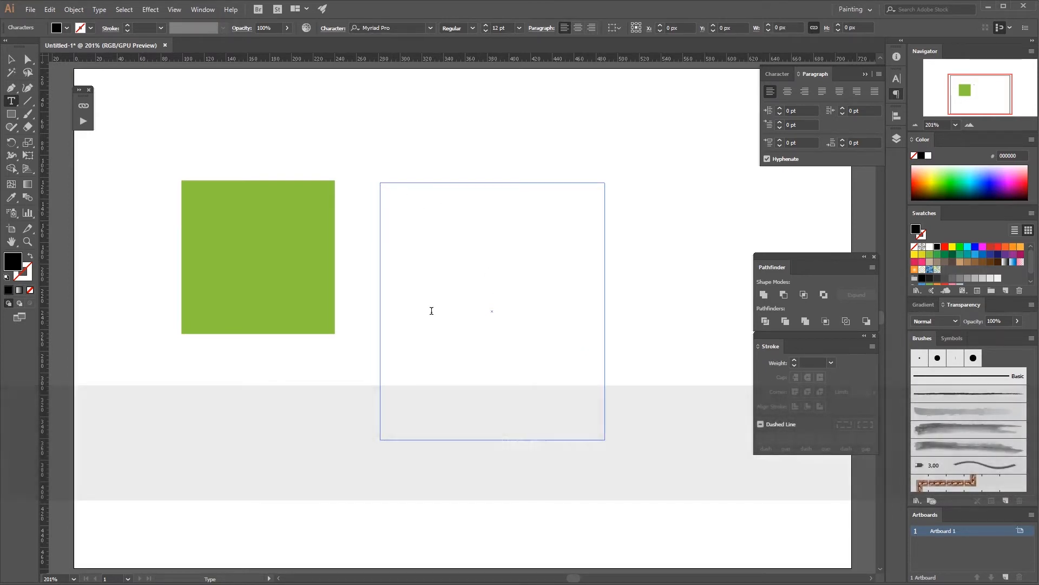
{"action": "right_click", "coordinate": [467, 342]}
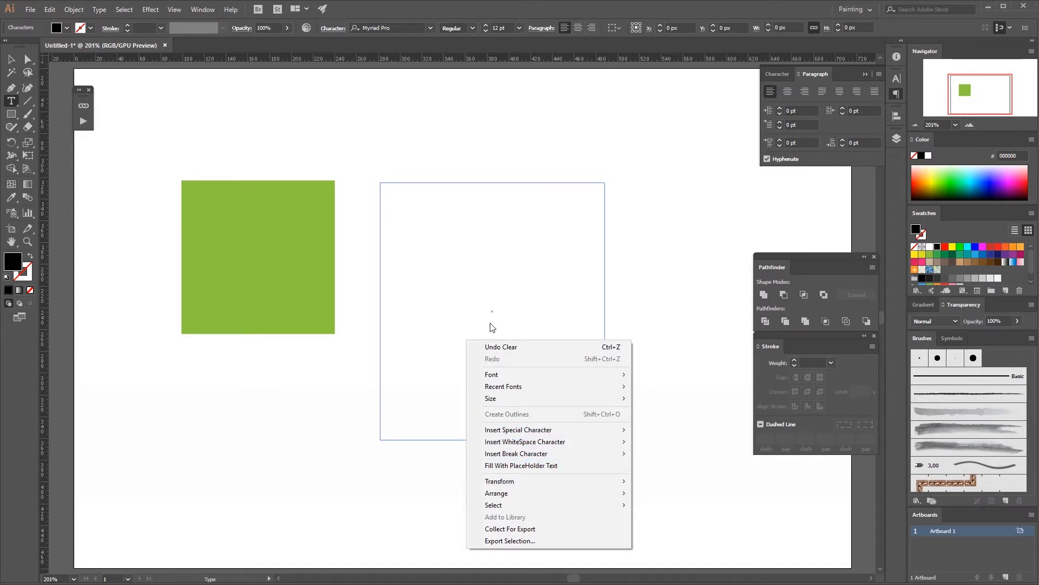
{"action": "right_click", "coordinate": [491, 309]}
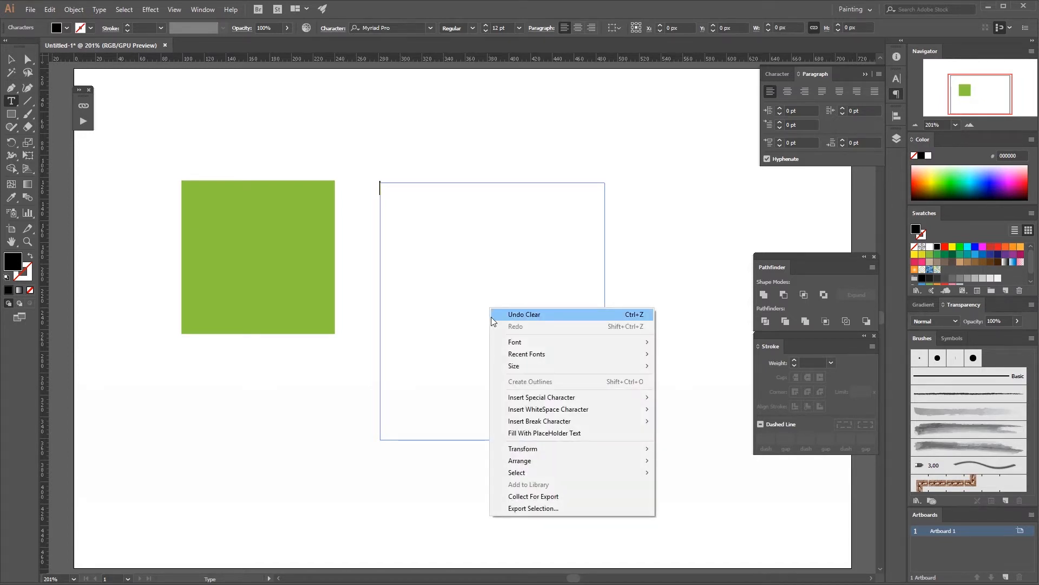
{"action": "left_click", "coordinate": [544, 436]}
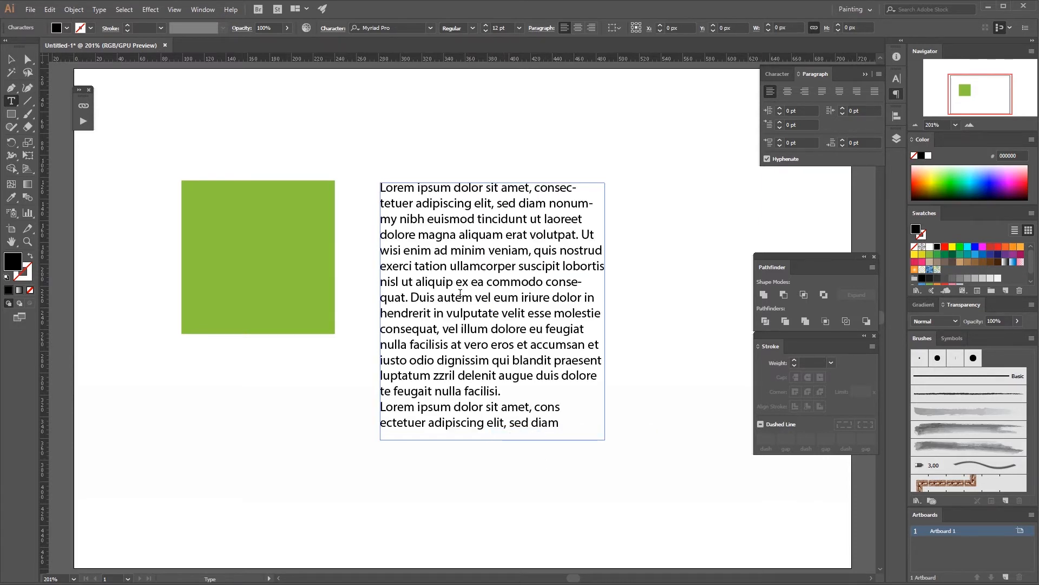
Step: Widen the placeholder text frame slightly to the right
{"action": "left_click_drag", "start_coordinate": [579, 416], "coordinate": [511, 360]}
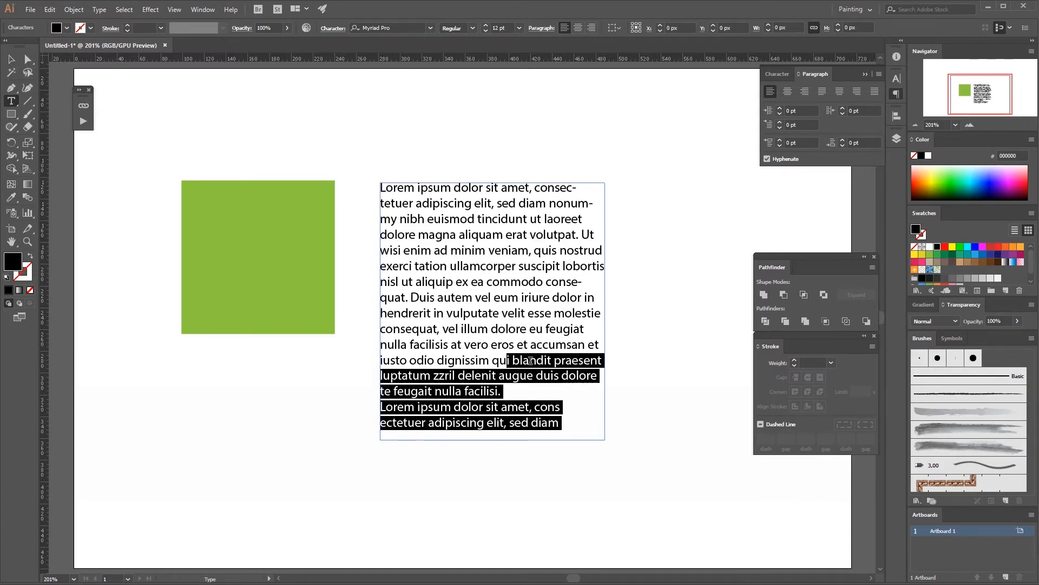
{"action": "left_click_drag", "start_coordinate": [581, 329], "coordinate": [408, 353]}
{"action": "left_click", "coordinate": [565, 376]}
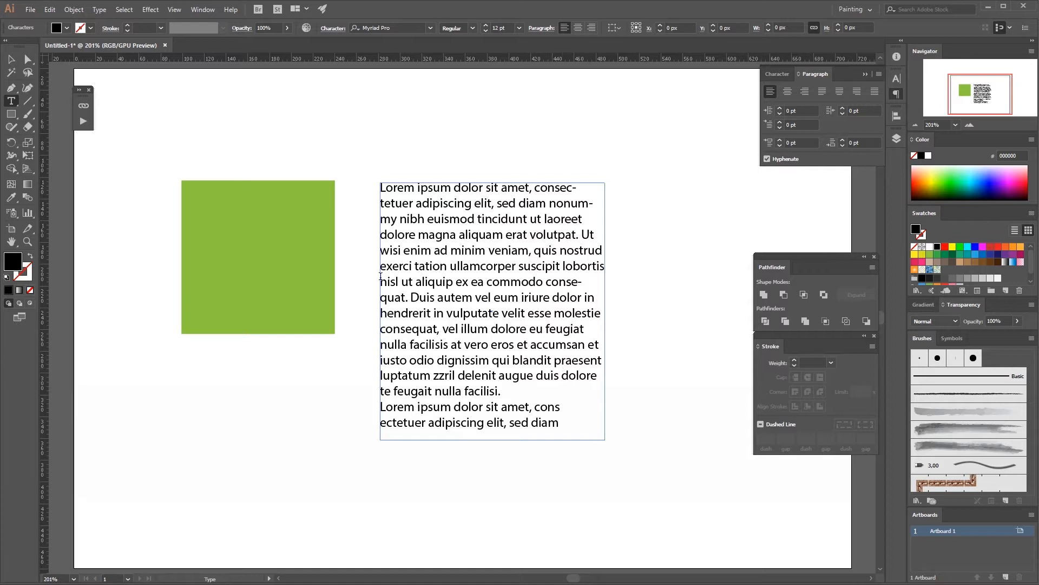
{"action": "key", "text": "Escape"}
{"action": "left_click_drag", "start_coordinate": [607, 313], "coordinate": [629, 313]}
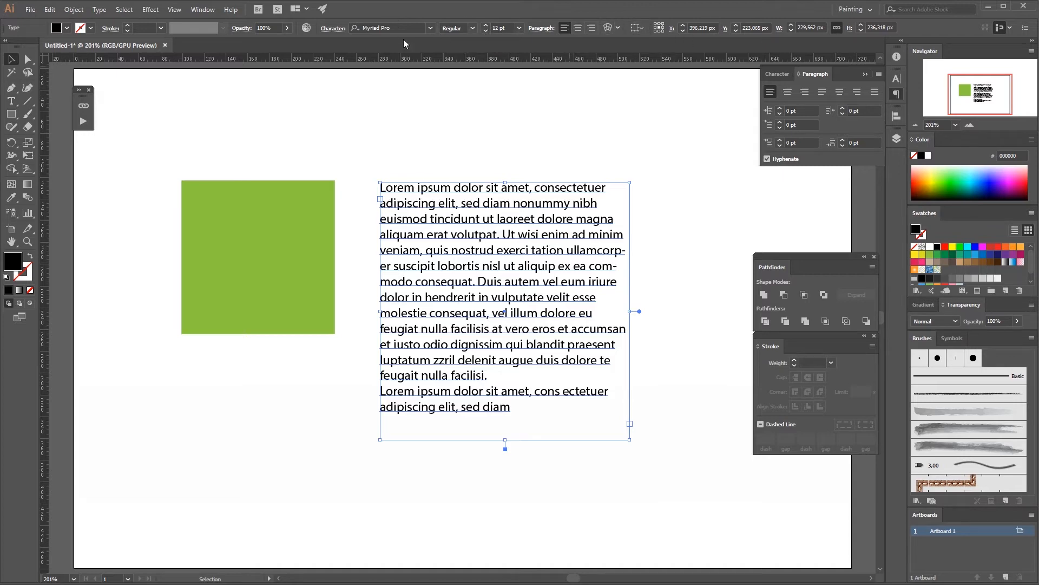
Step: Change the placeholder text's font to Norwester
{"action": "left_click", "coordinate": [430, 28]}
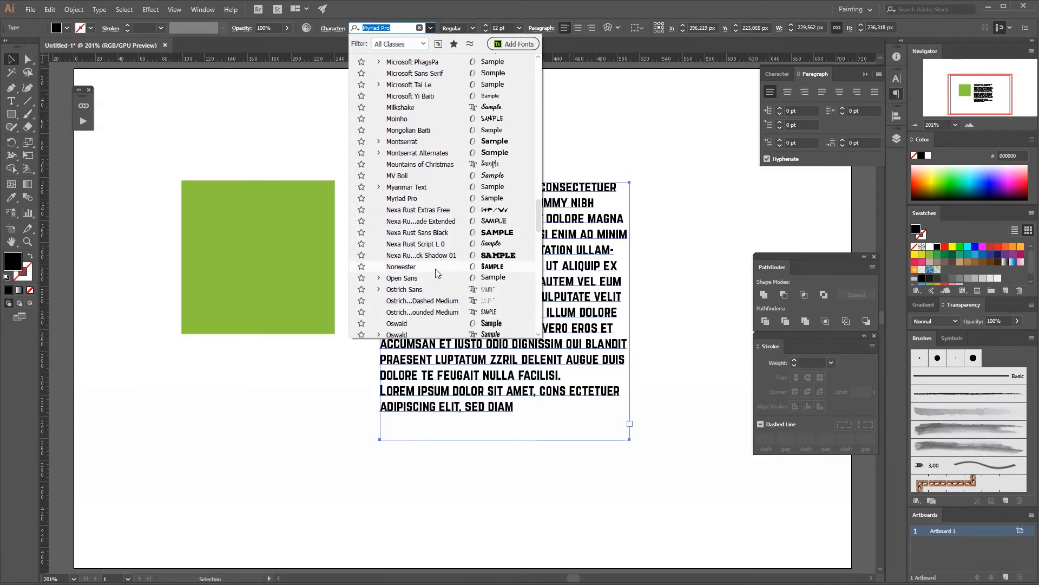
{"action": "left_click", "coordinate": [401, 267]}
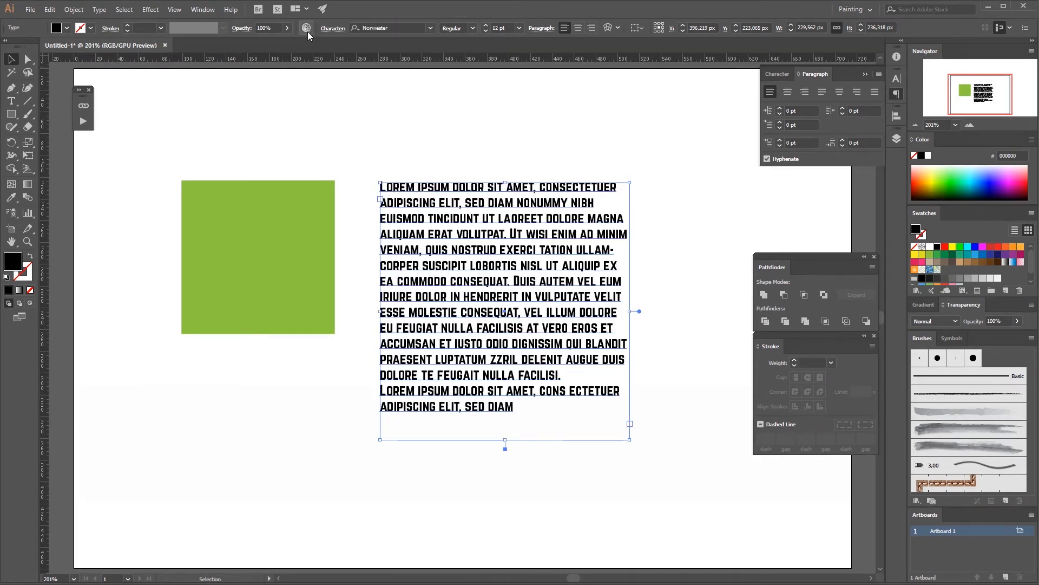
{"action": "left_click", "coordinate": [287, 28]}
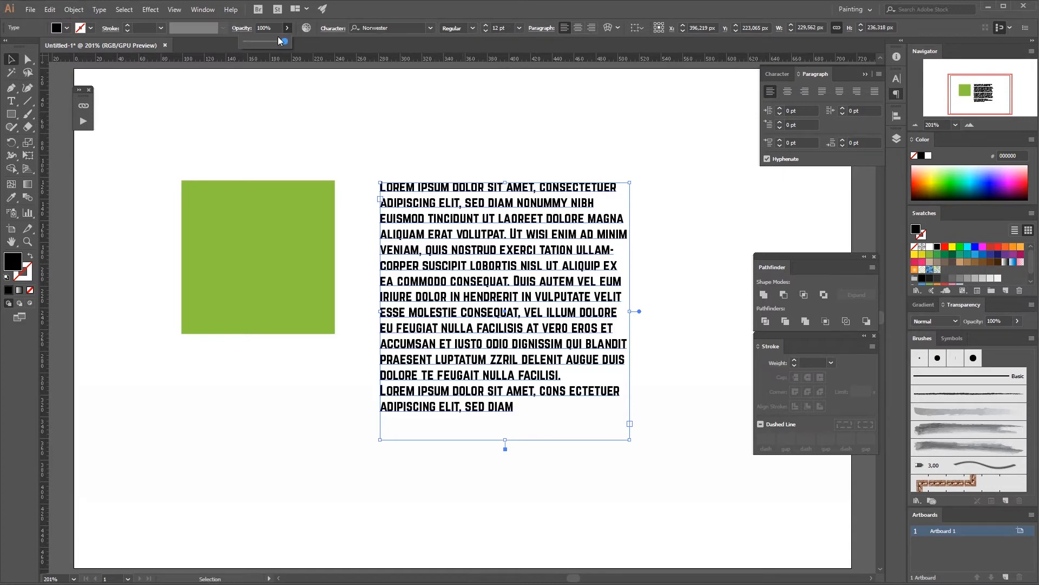
{"action": "left_click_drag", "start_coordinate": [279, 41], "coordinate": [353, 53]}
{"action": "left_click", "coordinate": [472, 31]}
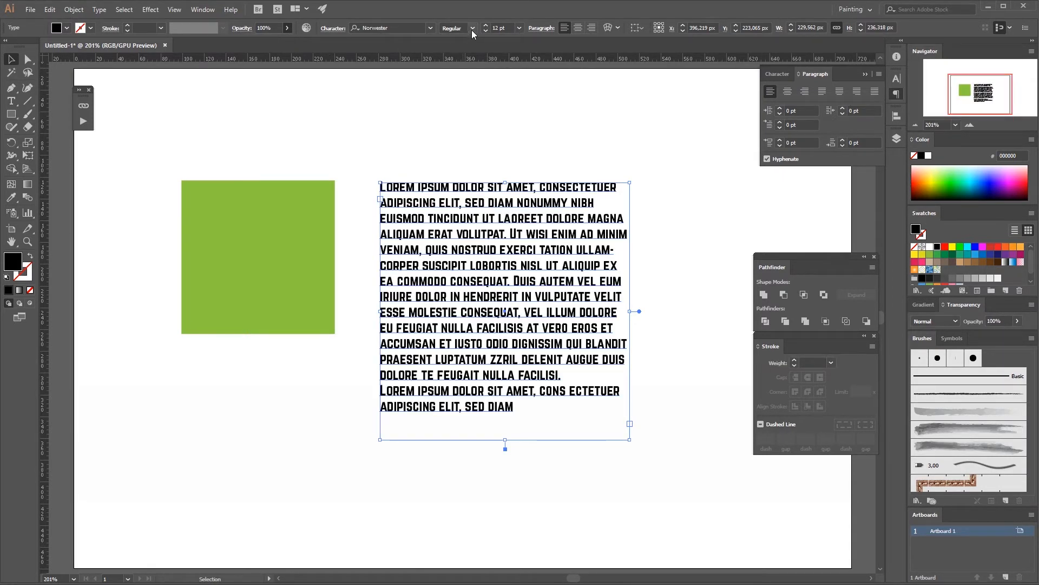
Step: Change the text's font to Quicksand
{"action": "left_click", "coordinate": [430, 28]}
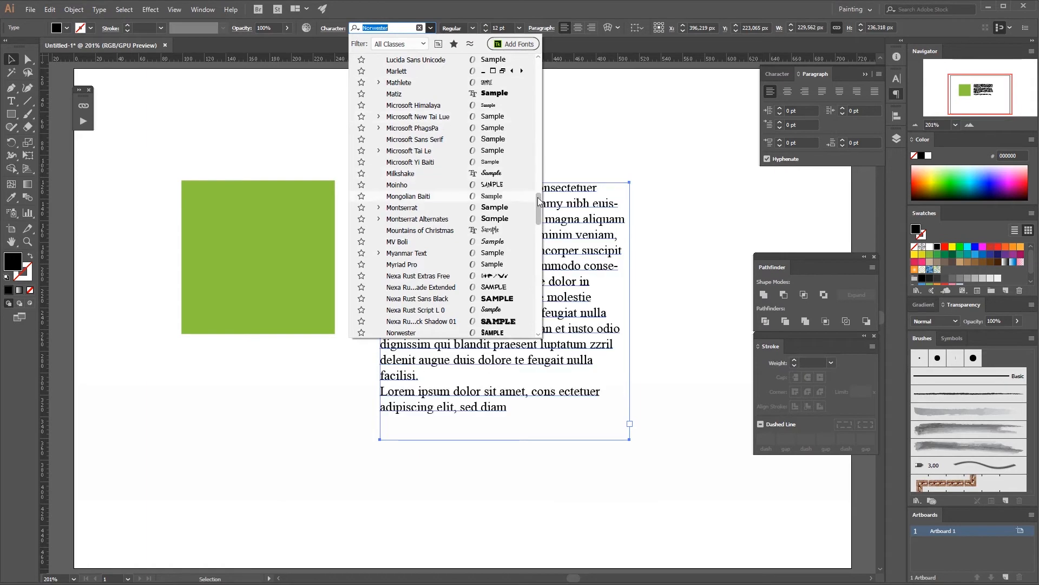
{"action": "scroll", "coordinate": [538, 200], "scroll_direction": "down", "scroll_amount": 8}
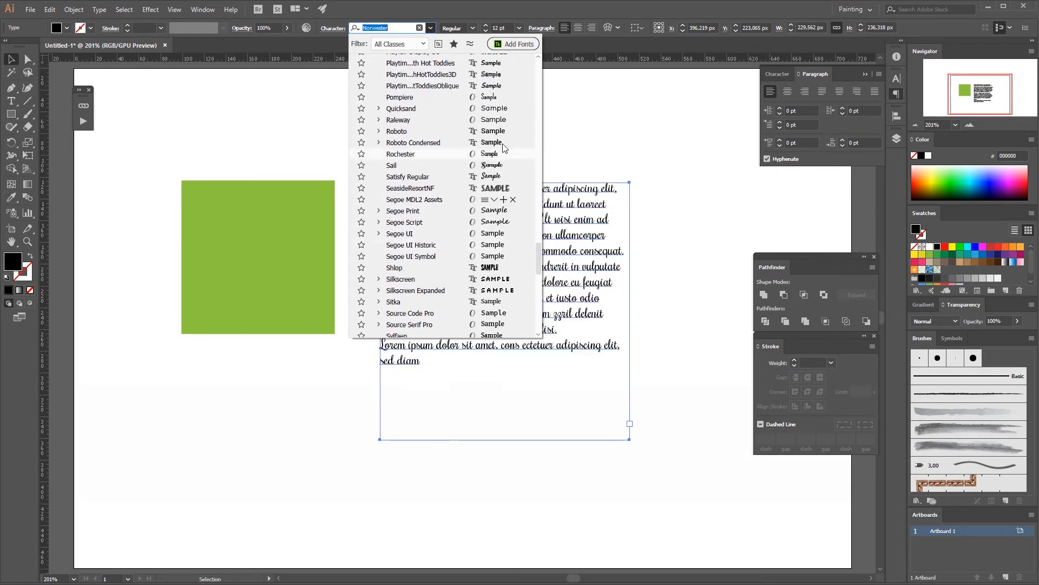
{"action": "left_click", "coordinate": [500, 109]}
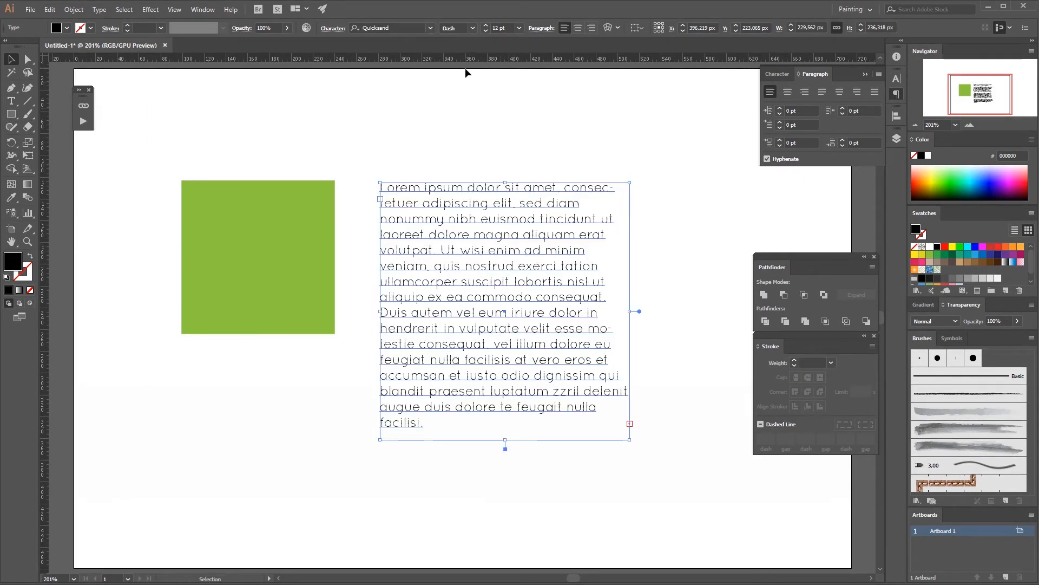
Step: Try the Light, Bold and Light Italic font styles on the text and set it back to Regular
{"action": "left_click", "coordinate": [472, 28]}
{"action": "left_click", "coordinate": [470, 52]}
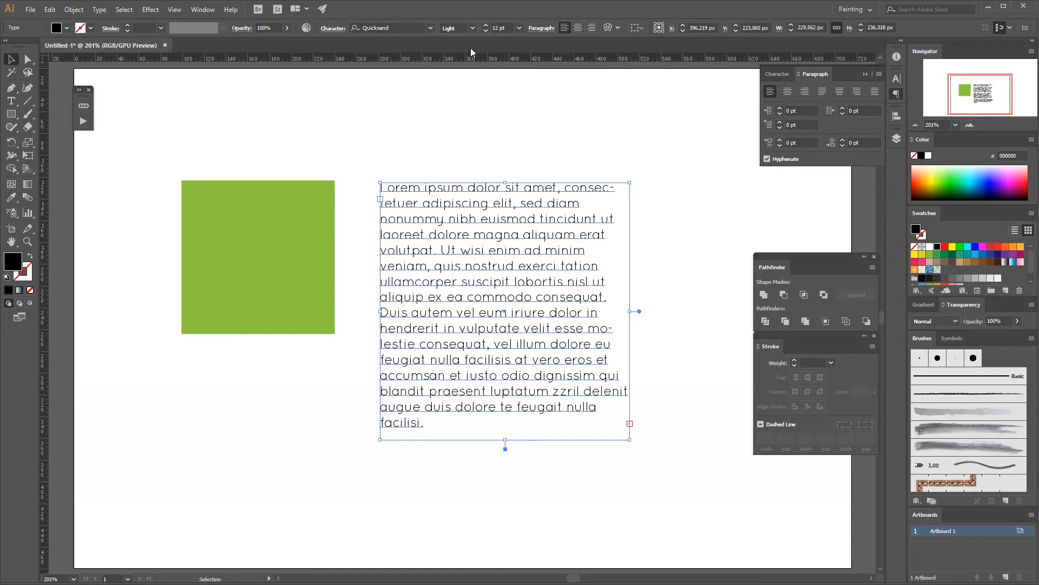
{"action": "left_click", "coordinate": [473, 28]}
{"action": "left_click", "coordinate": [471, 82]}
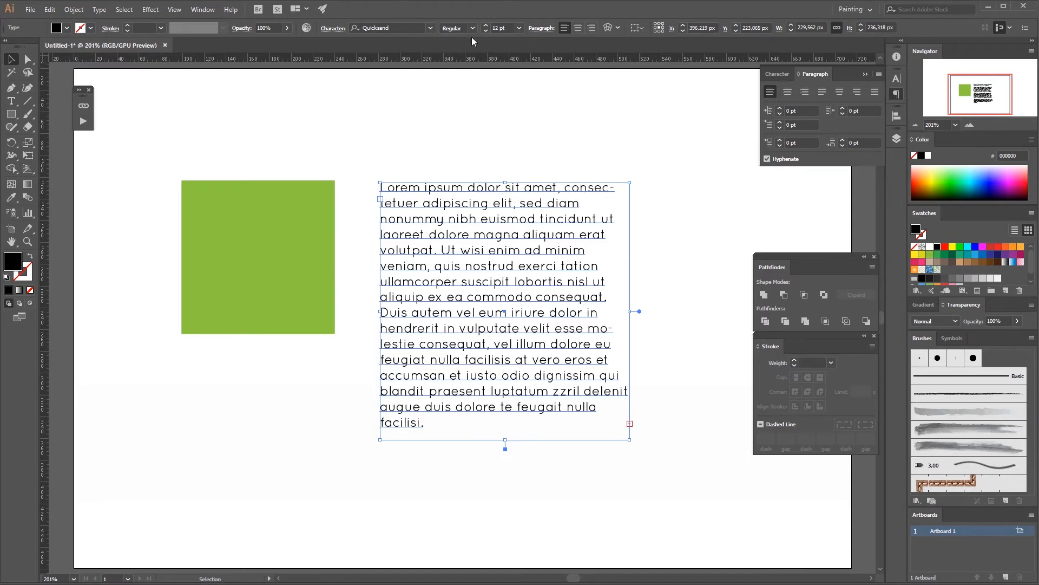
{"action": "left_click", "coordinate": [468, 100]}
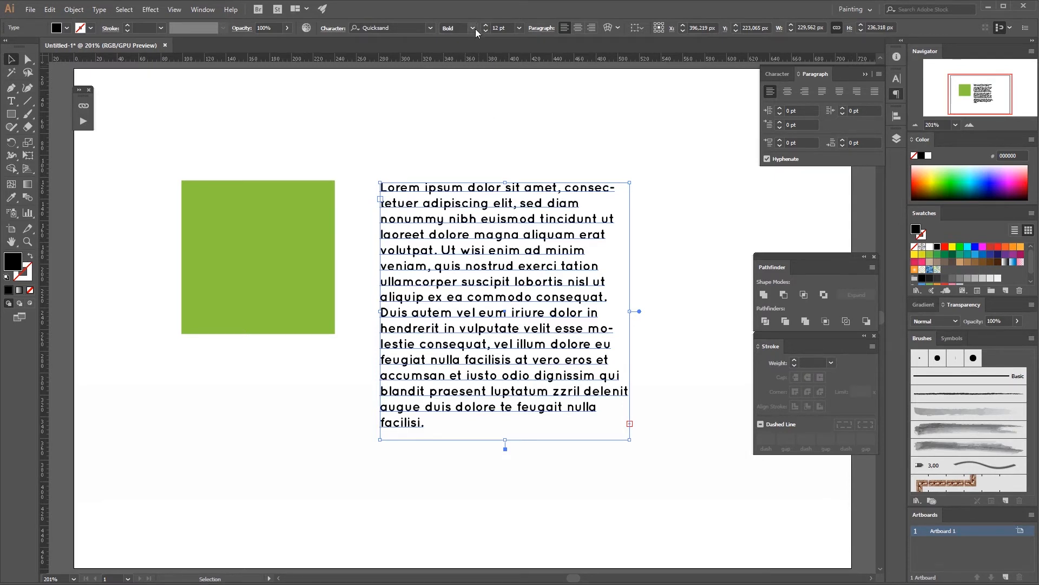
{"action": "left_click", "coordinate": [473, 28]}
{"action": "left_click", "coordinate": [475, 63]}
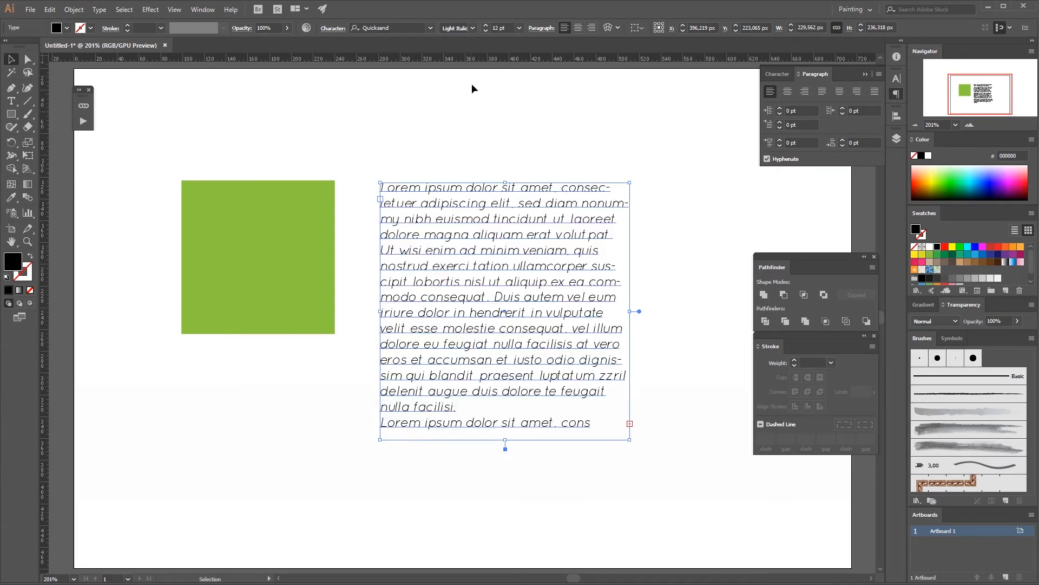
{"action": "left_click", "coordinate": [473, 28]}
{"action": "left_click", "coordinate": [468, 81]}
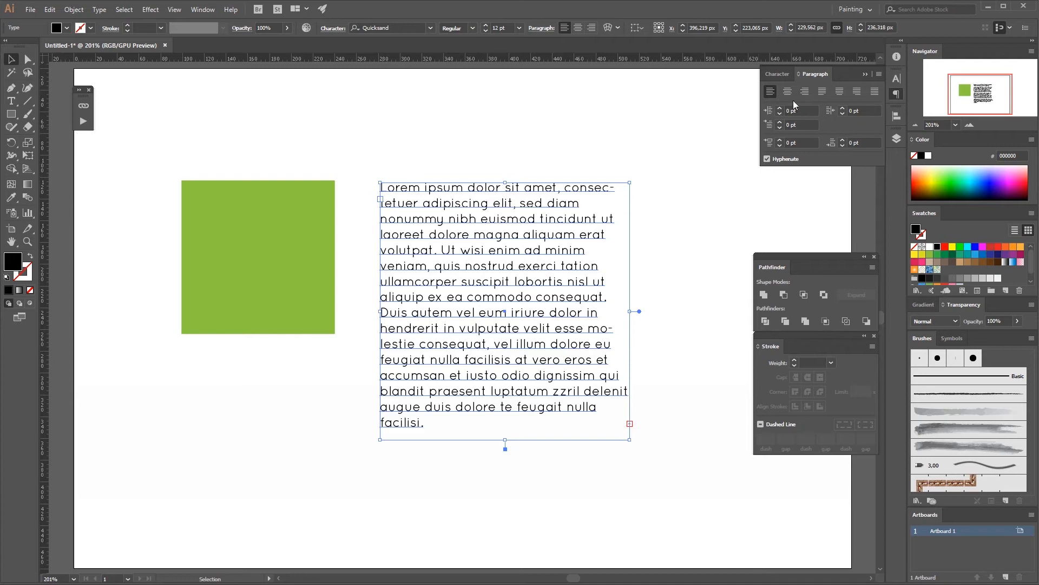
Step: Try center, right and justify-all paragraph alignment on the text frame and restore left alignment
{"action": "left_click", "coordinate": [579, 28]}
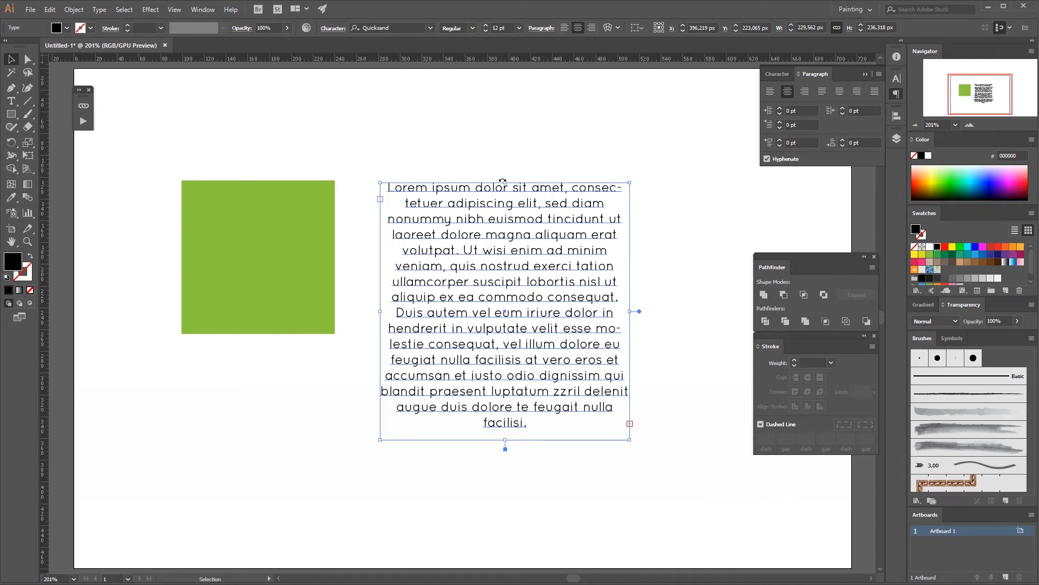
{"action": "left_click", "coordinate": [592, 28]}
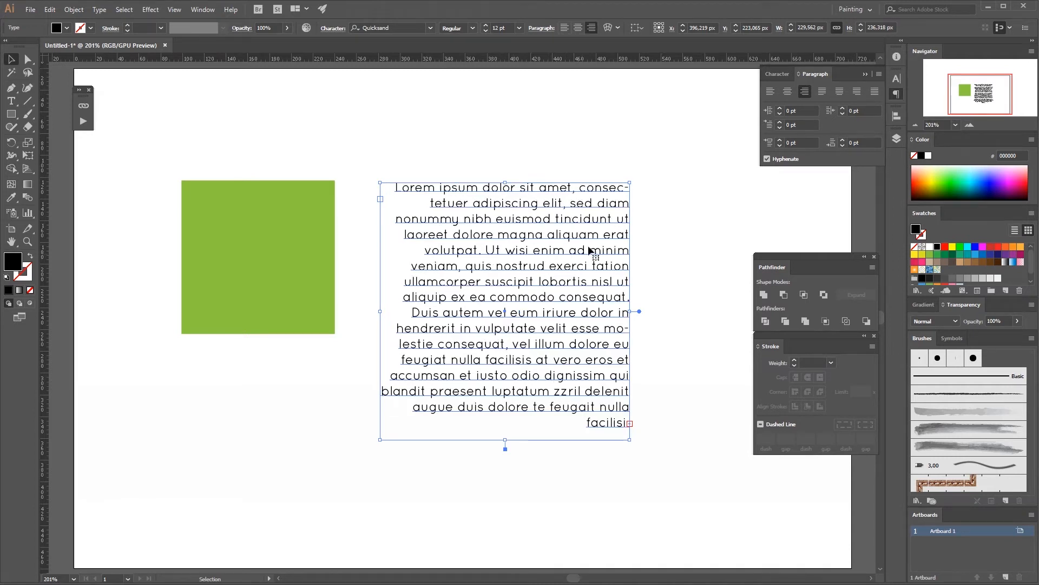
{"action": "left_click", "coordinate": [875, 92]}
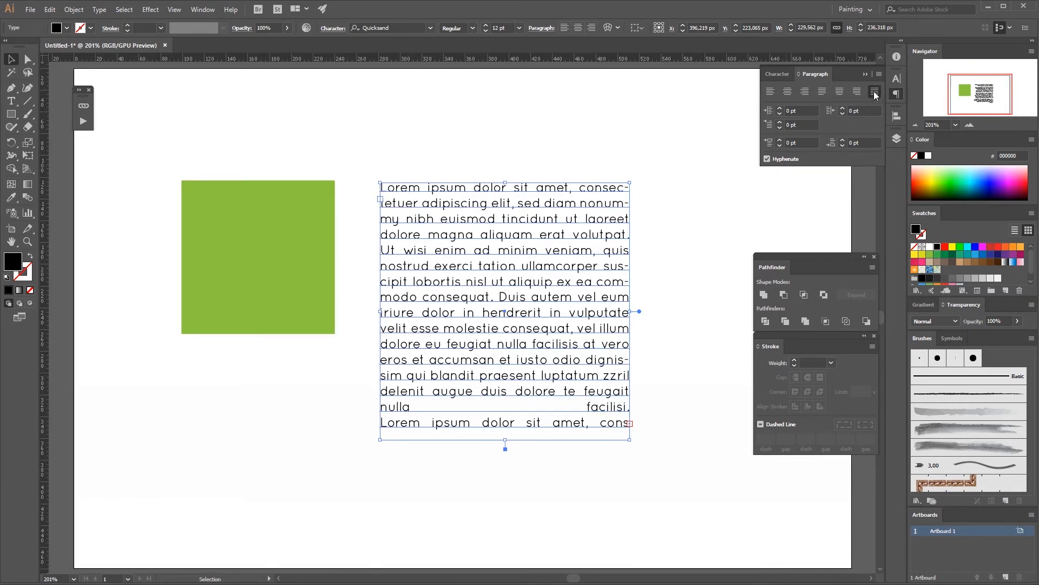
{"action": "left_click", "coordinate": [651, 347]}
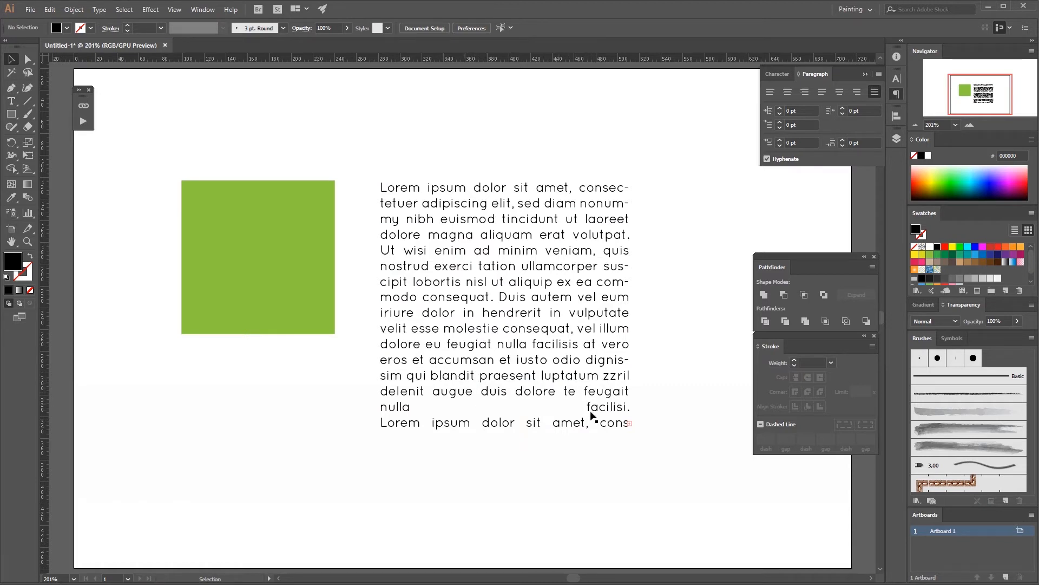
{"action": "left_click", "coordinate": [439, 316]}
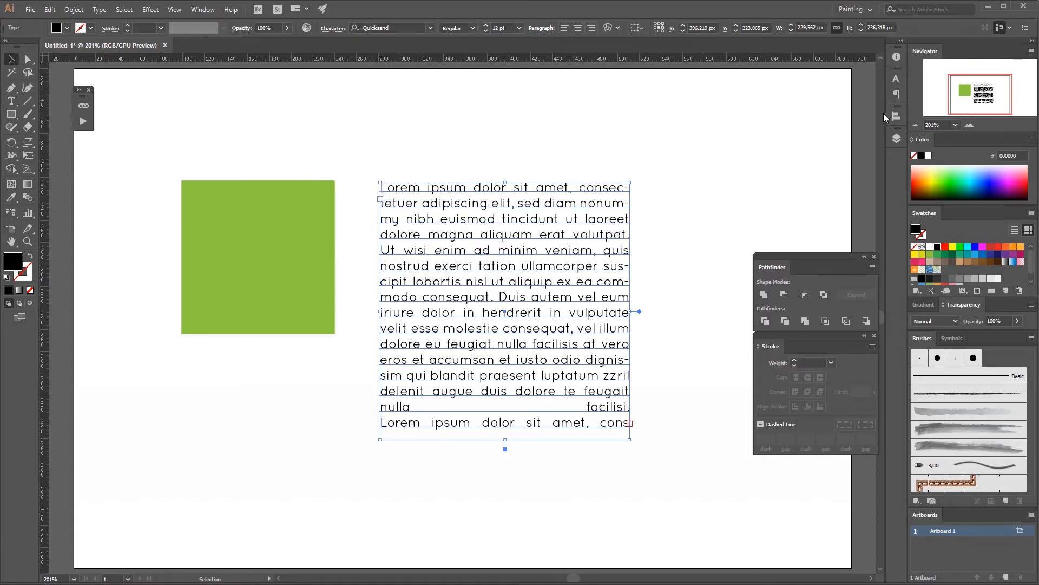
{"action": "left_click", "coordinate": [768, 93]}
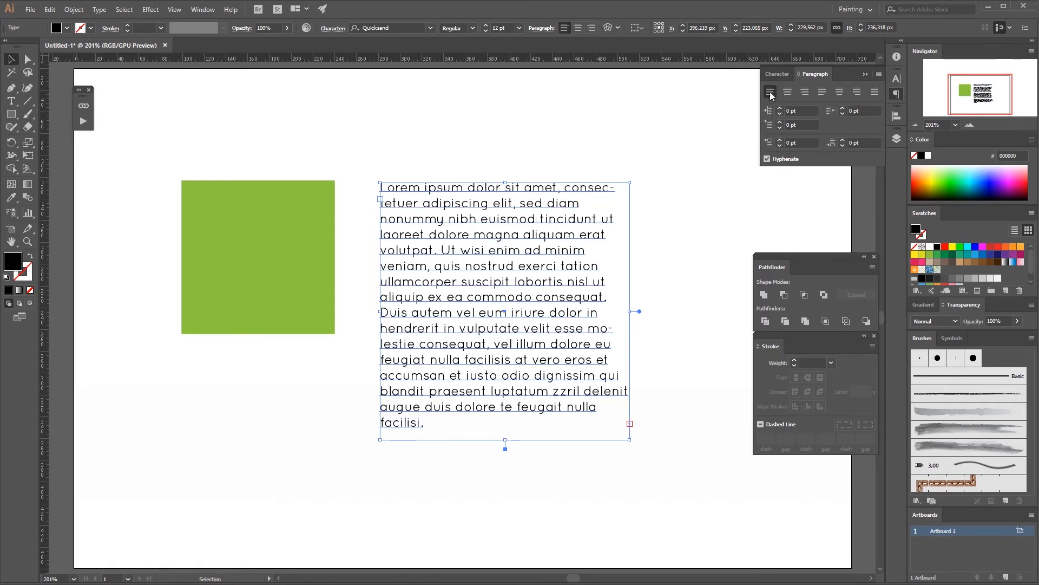
Step: Open the Character panel and deselect the text frame
{"action": "left_click", "coordinate": [896, 95]}
{"action": "left_click", "coordinate": [896, 81]}
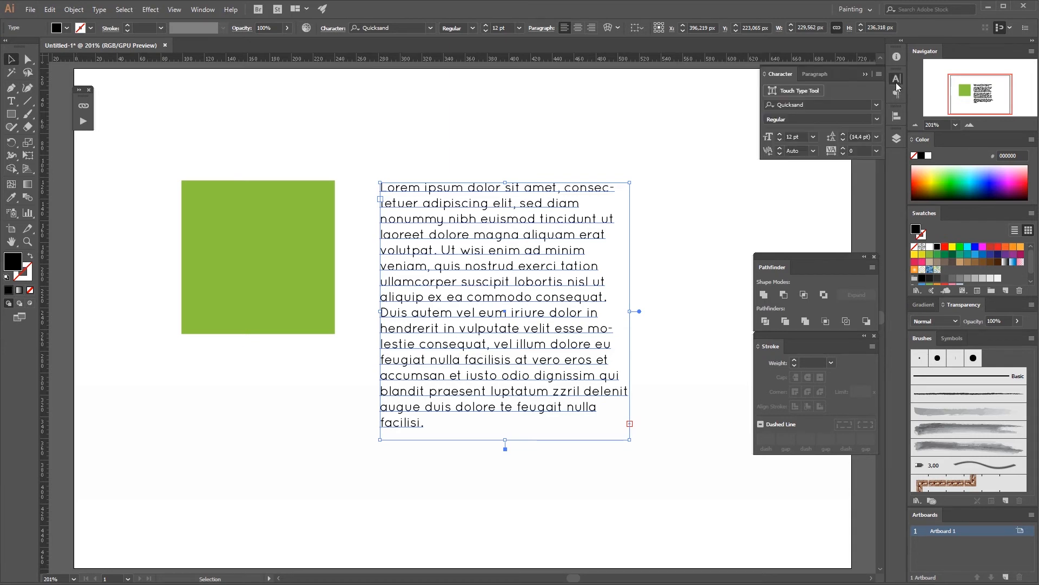
{"action": "left_click", "coordinate": [512, 368]}
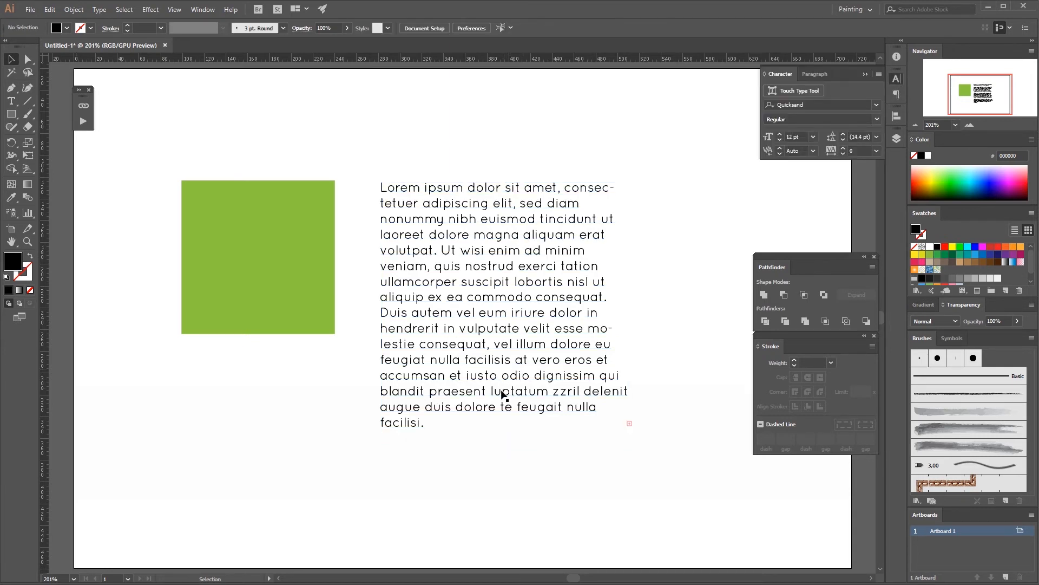
Step: With the Type tool, delete all placeholder text except its last paragraph
{"action": "key", "text": "t"}
{"action": "left_click_drag", "start_coordinate": [441, 424], "coordinate": [348, 185]}
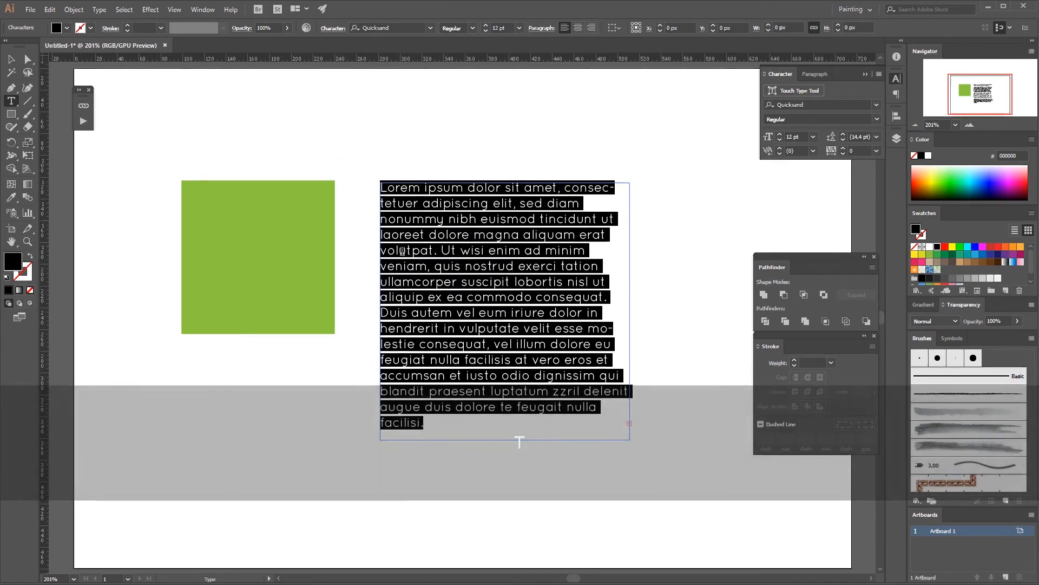
{"action": "key", "text": "BackSpace"}
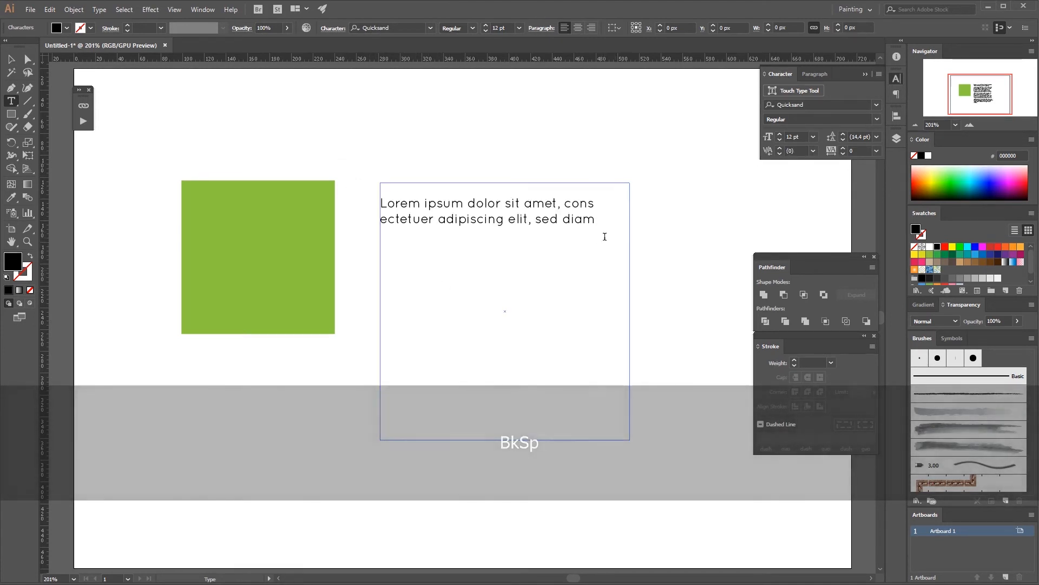
Step: Select the remaining text and set its leading to 18 pt
{"action": "left_click_drag", "start_coordinate": [598, 221], "coordinate": [373, 202]}
{"action": "left_click", "coordinate": [437, 221]}
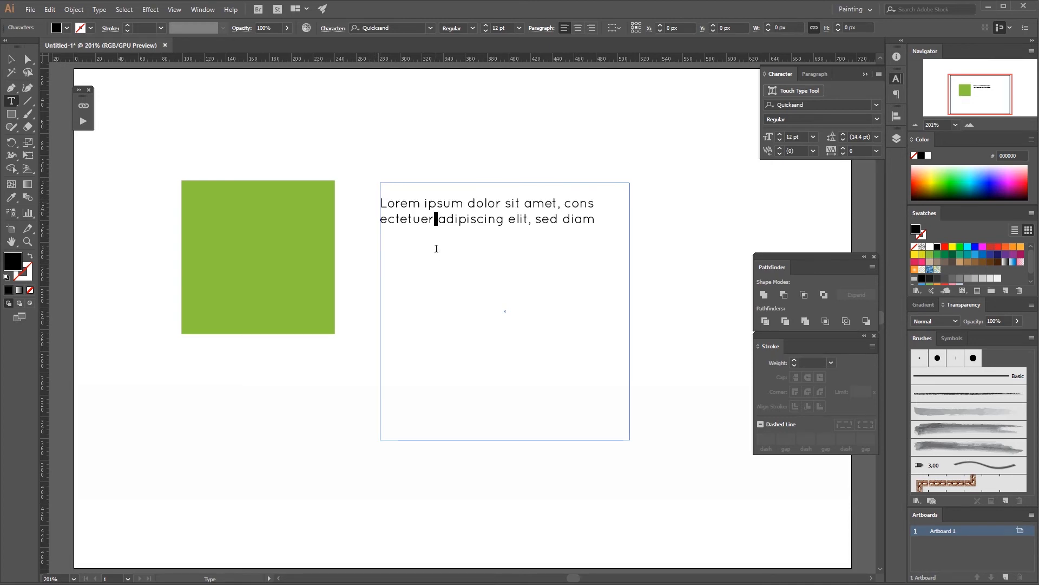
{"action": "left_click_drag", "start_coordinate": [600, 218], "coordinate": [379, 193]}
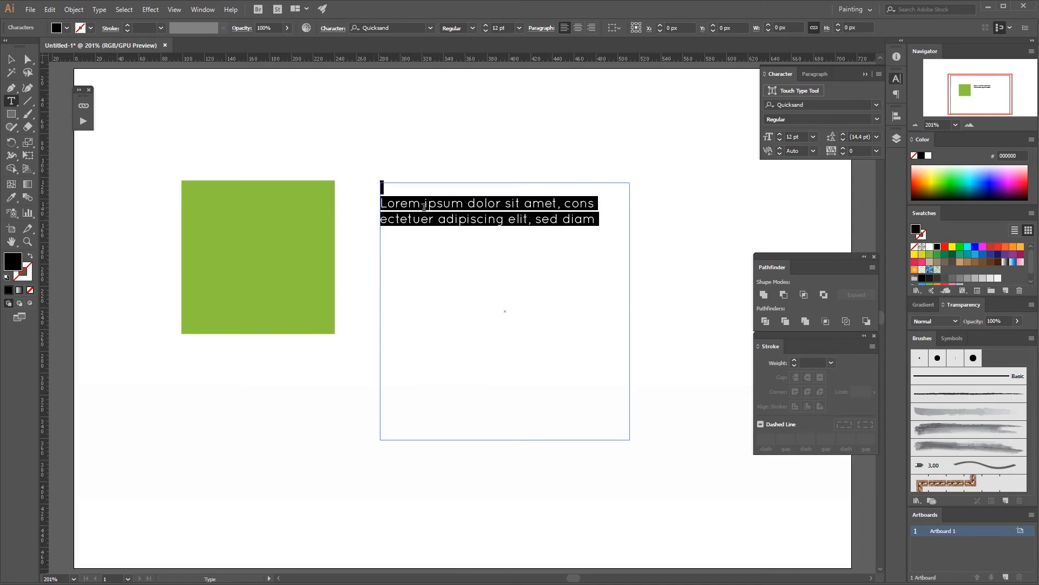
{"action": "left_click_drag", "start_coordinate": [843, 133], "coordinate": [843, 137]}
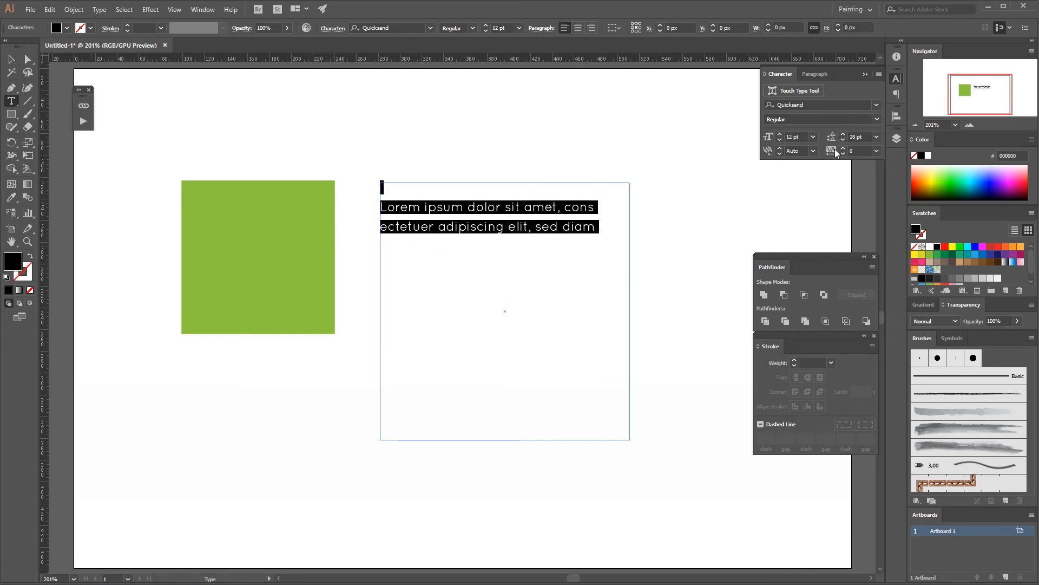
Step: Select the text's second line and set its tracking to 200
{"action": "left_click", "coordinate": [609, 224]}
{"action": "left_click_drag", "start_coordinate": [592, 231], "coordinate": [381, 227]}
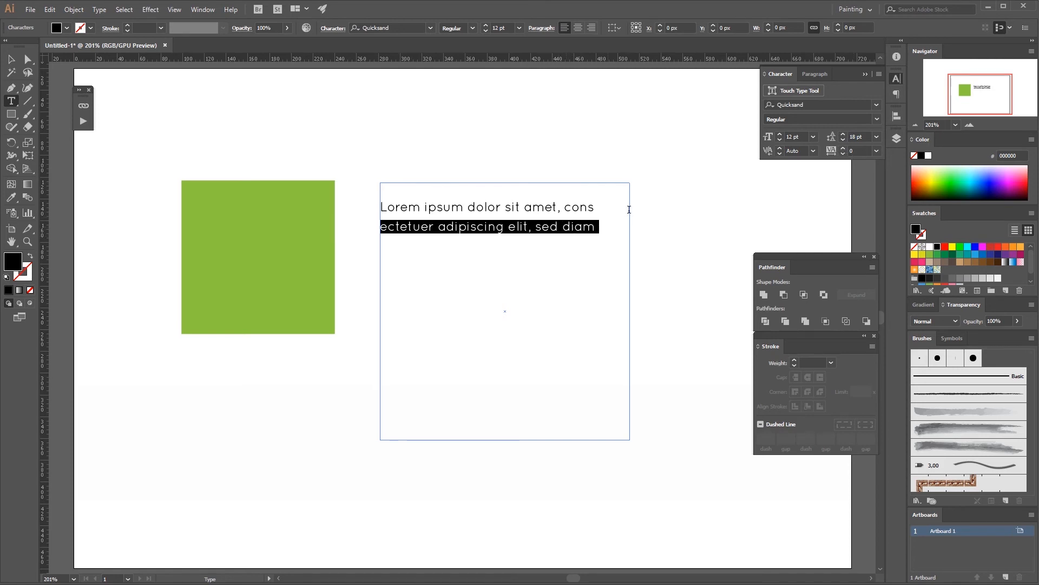
{"action": "left_click_drag", "start_coordinate": [843, 148], "coordinate": [845, 151]}
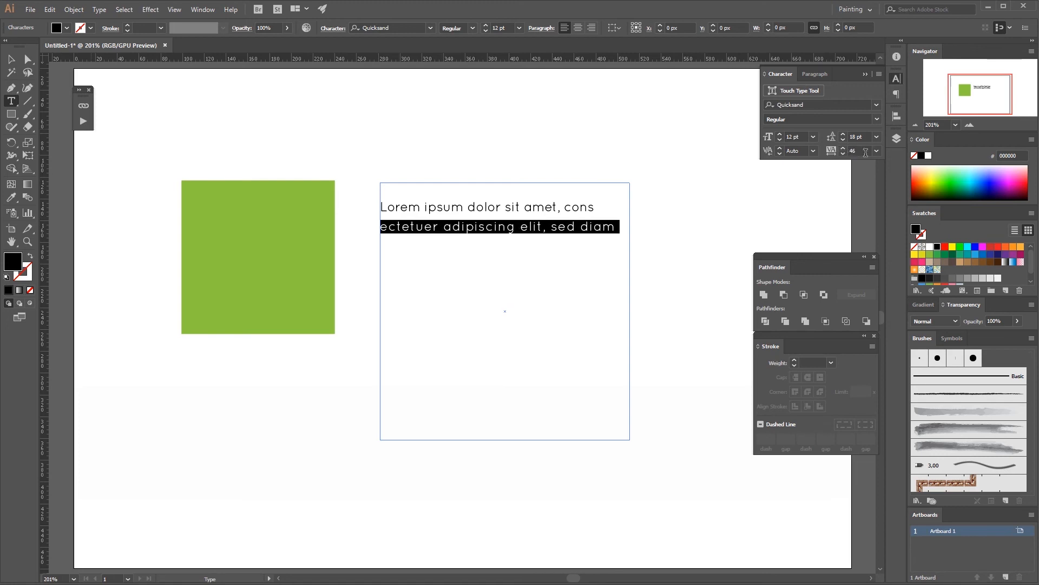
{"action": "left_click", "coordinate": [876, 151]}
{"action": "left_click", "coordinate": [889, 322]}
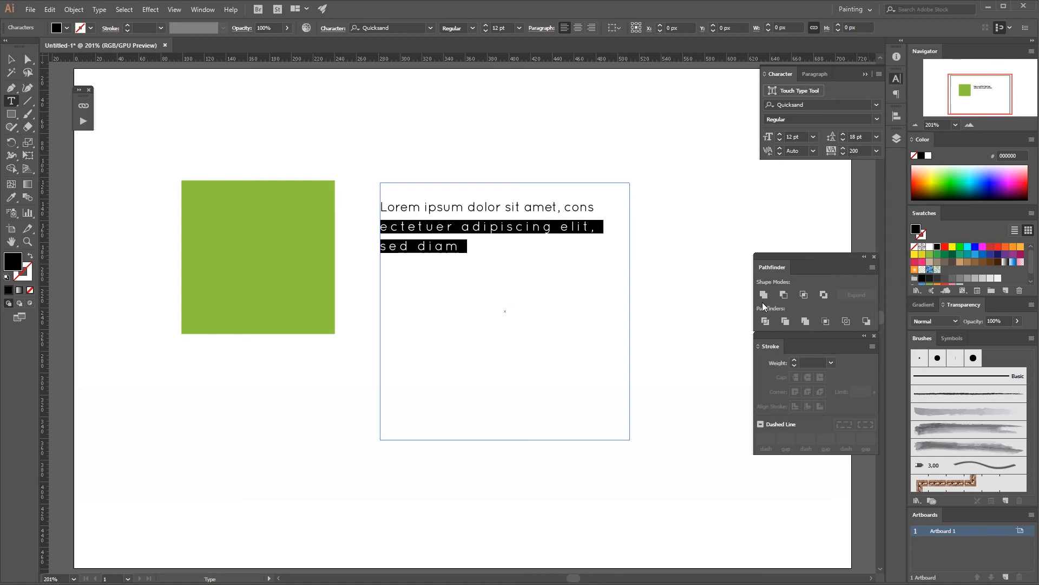
Step: Select the text's first line and set its tracking to -100
{"action": "left_click", "coordinate": [509, 250]}
{"action": "left_click_drag", "start_coordinate": [590, 205], "coordinate": [350, 187]}
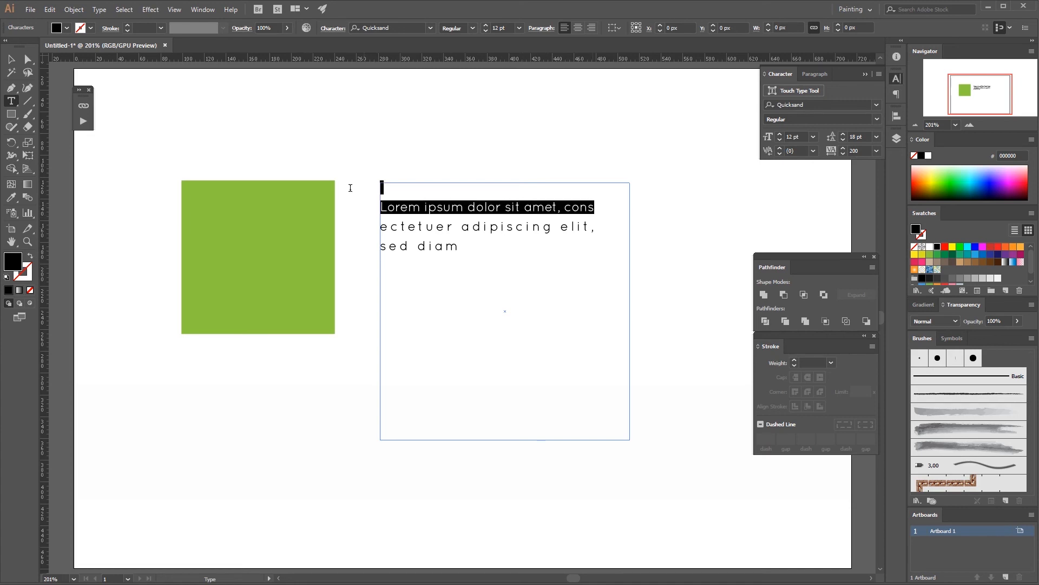
{"action": "left_click", "coordinate": [876, 151]}
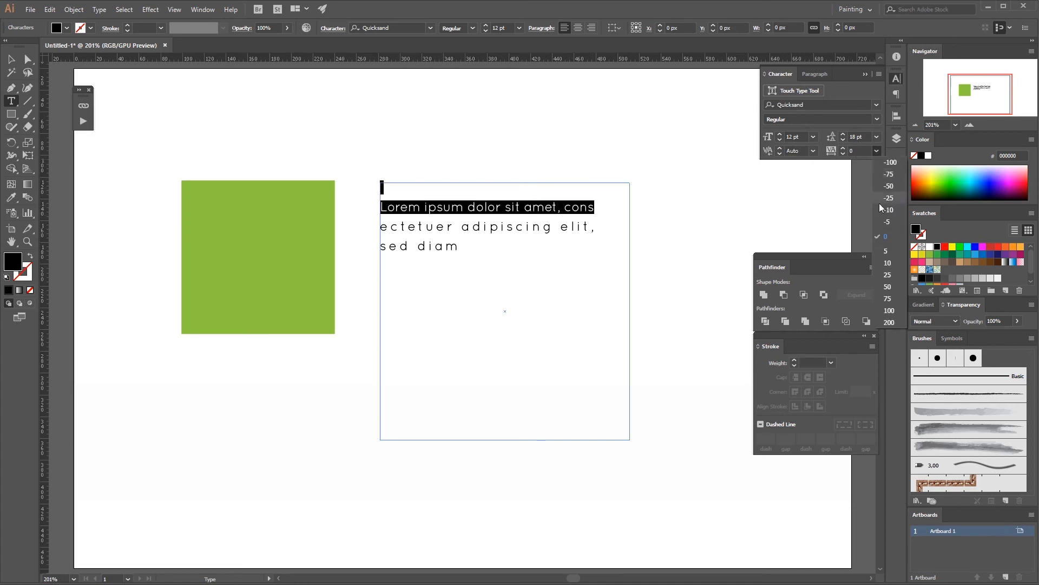
{"action": "left_click", "coordinate": [888, 167]}
Step: Select all the text in the frame and change its font to Roboto Condensed
{"action": "left_click", "coordinate": [562, 231]}
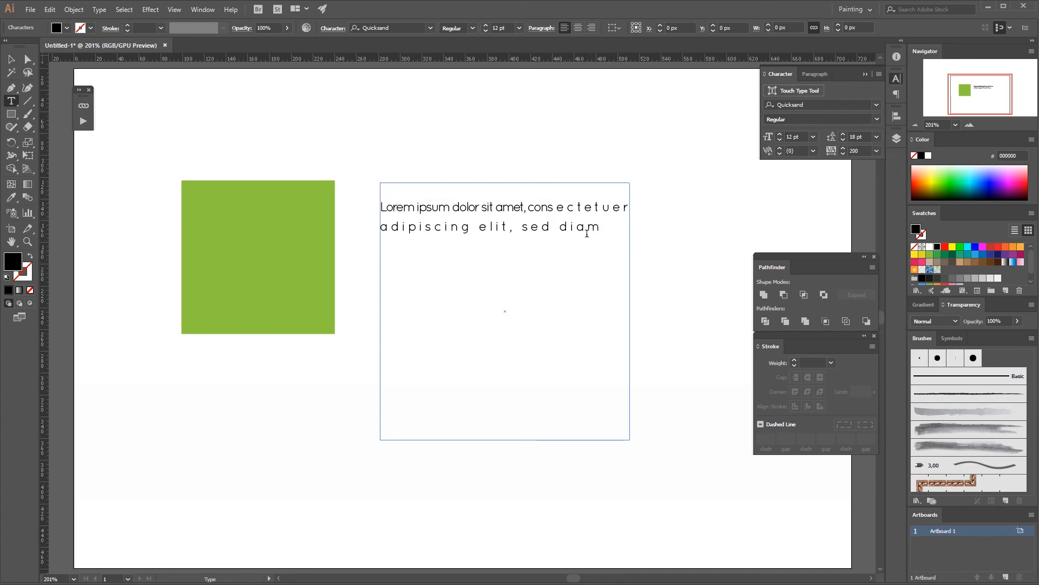
{"action": "key", "text": "ctrl+a"}
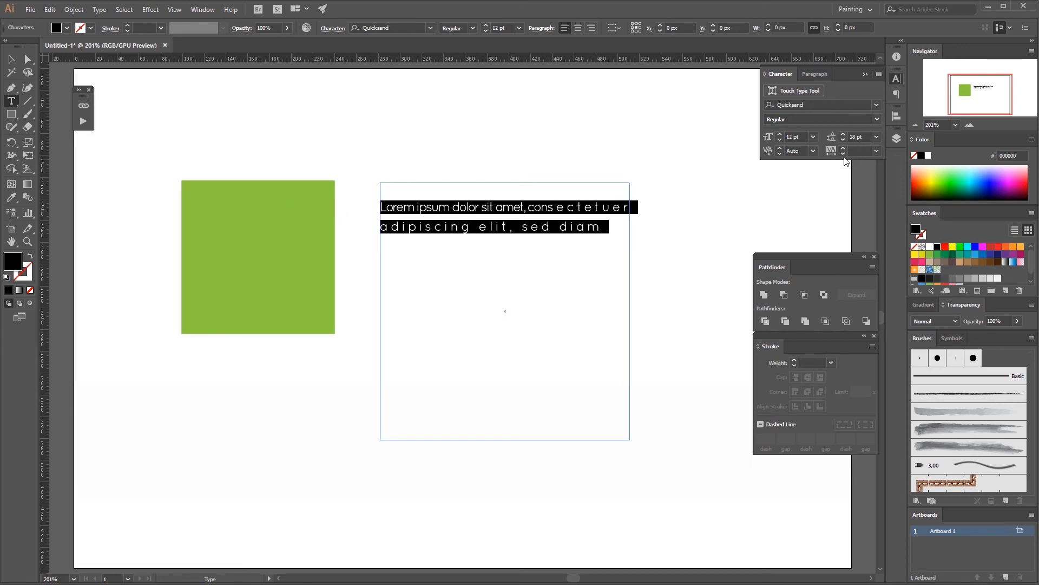
{"action": "left_click", "coordinate": [813, 139]}
{"action": "left_click", "coordinate": [794, 161]}
{"action": "left_click", "coordinate": [875, 105]}
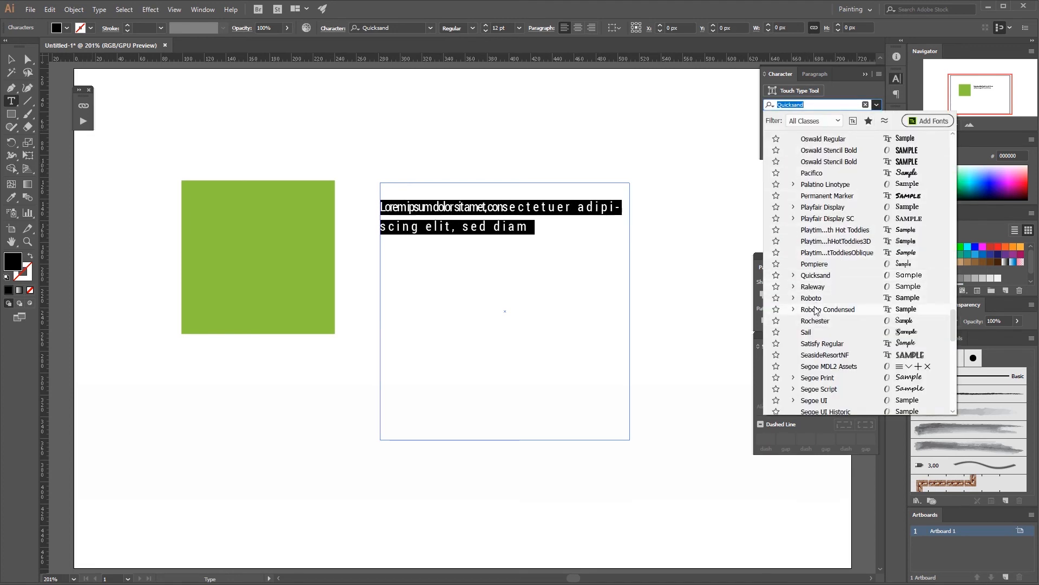
{"action": "left_click", "coordinate": [827, 309]}
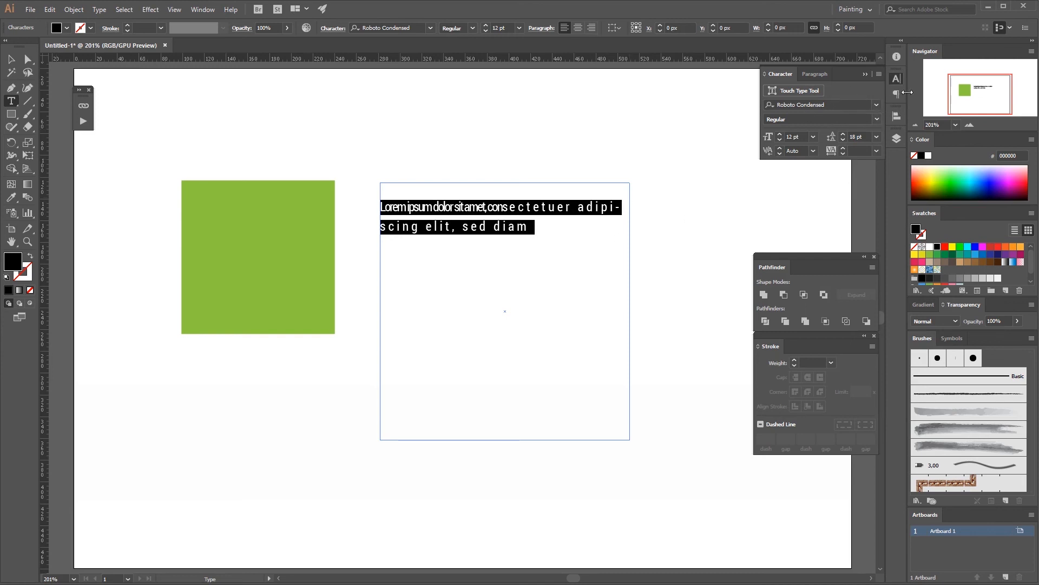
Step: Switch to the Selection tool and delete the text frame
{"action": "left_click", "coordinate": [814, 75]}
{"action": "left_click", "coordinate": [780, 74]}
{"action": "left_click", "coordinate": [13, 58]}
{"action": "key", "text": "Delete"}
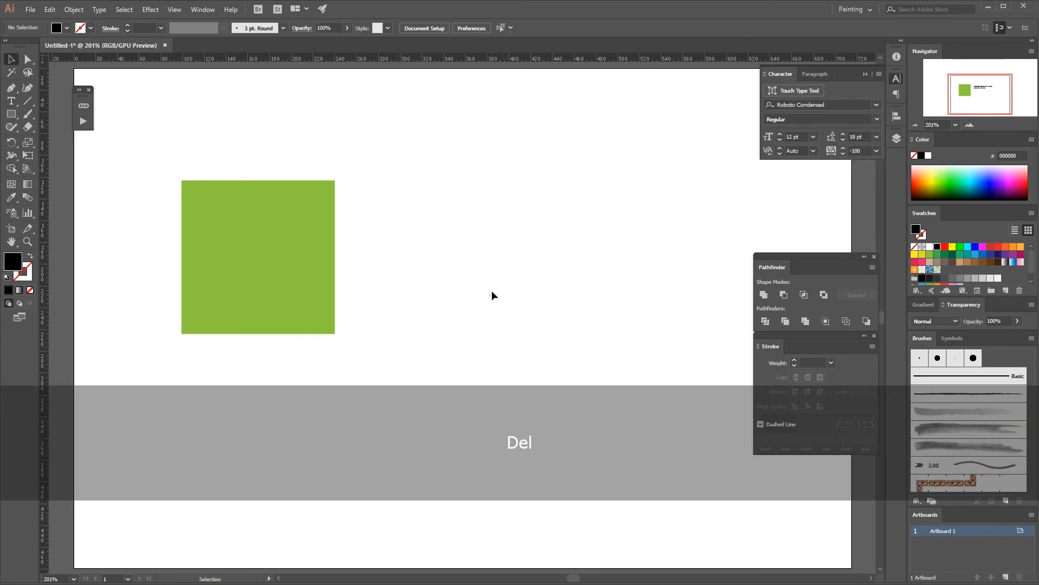
Step: Move the yellow-green square to the centre of the artboard
{"action": "left_click_drag", "start_coordinate": [262, 274], "coordinate": [451, 308]}
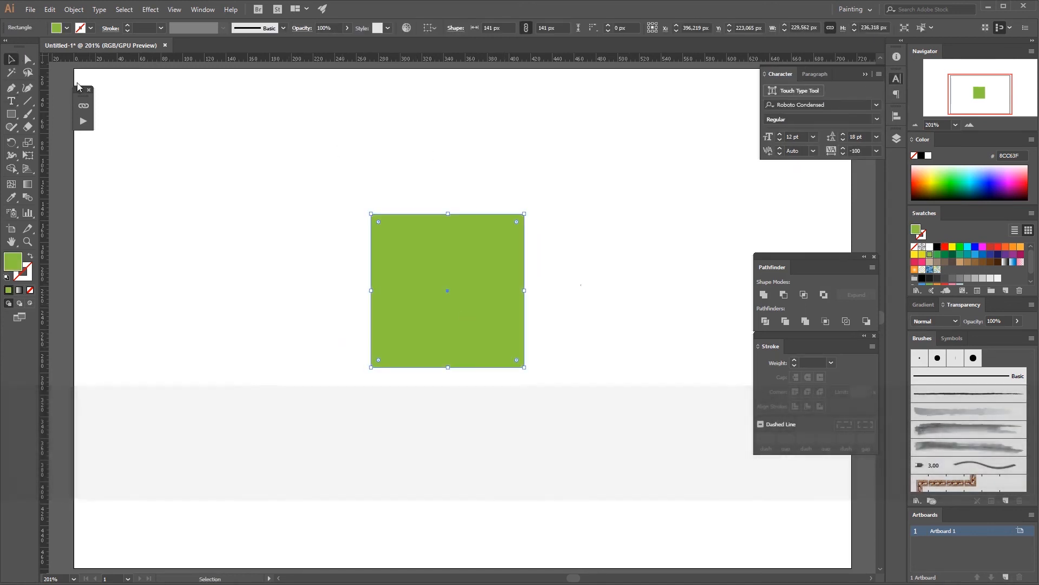